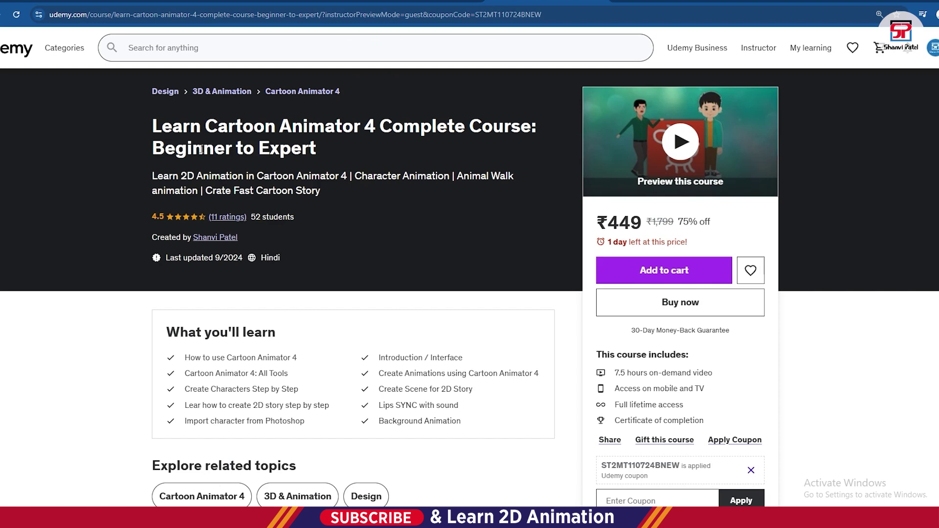
left_click(658, 4)
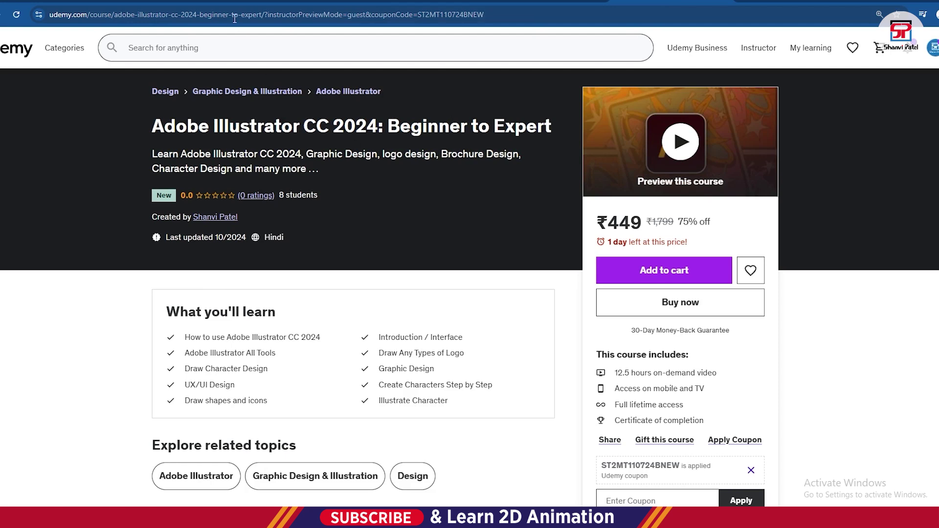
left_click(308, 3)
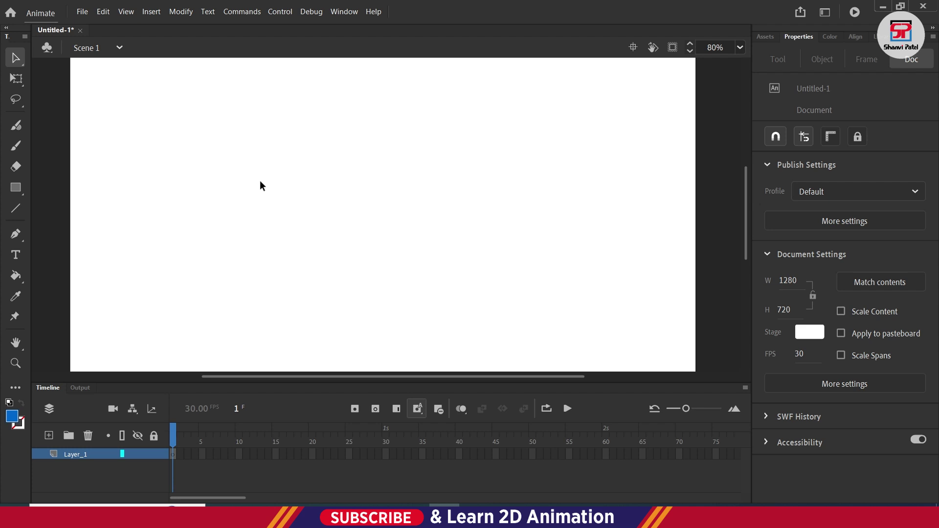
left_click(20, 130)
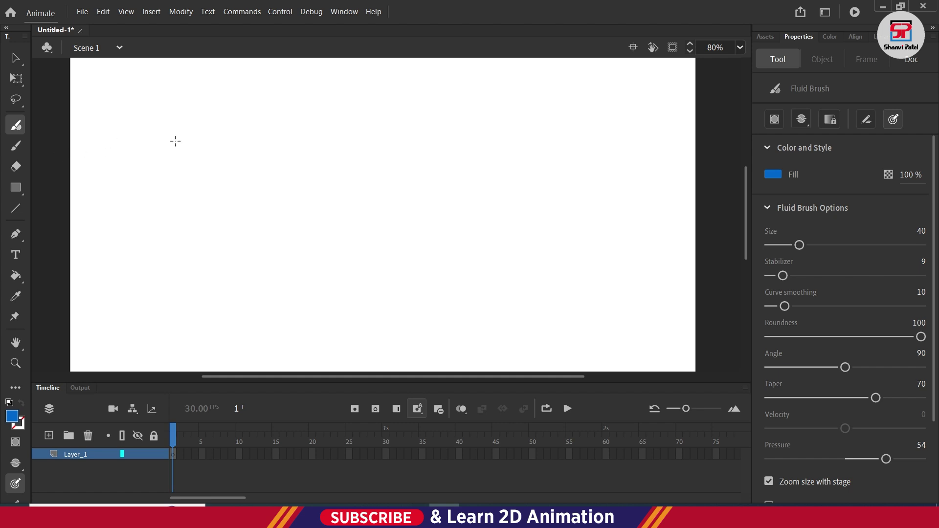
left_click(128, 127)
key("v")
key("Delete")
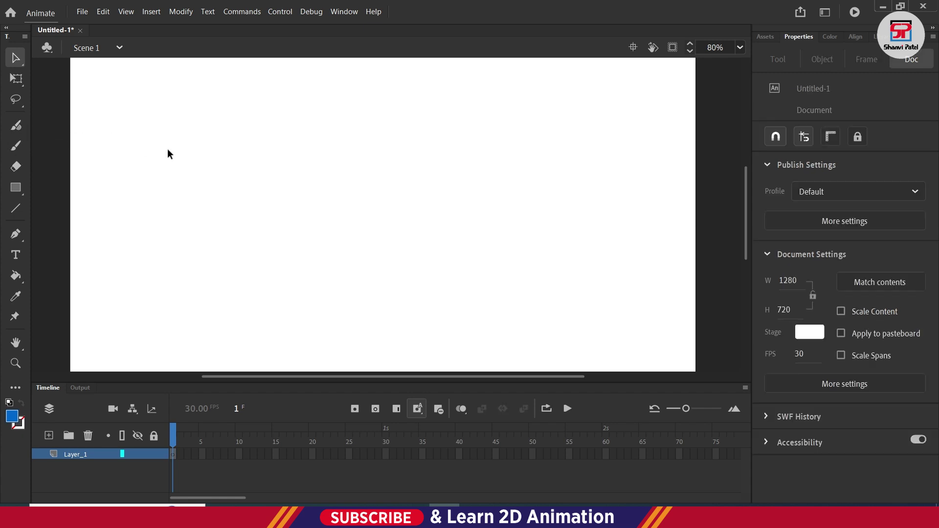
Activate the Fluid Brush with Object Drawing mode on and paint a wavy blue stroke across the upper half of the stage
key("shift+b")
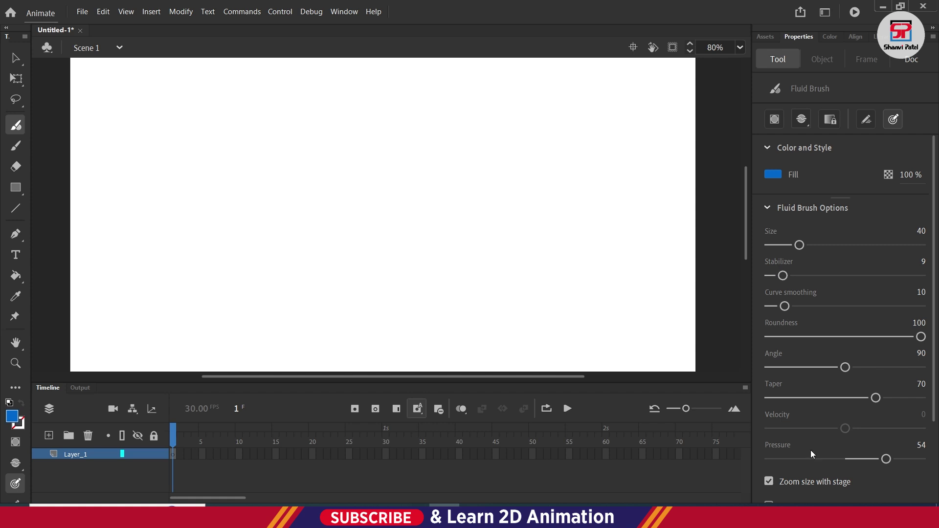
left_click_drag(934, 187, 921, 156)
left_click(774, 120)
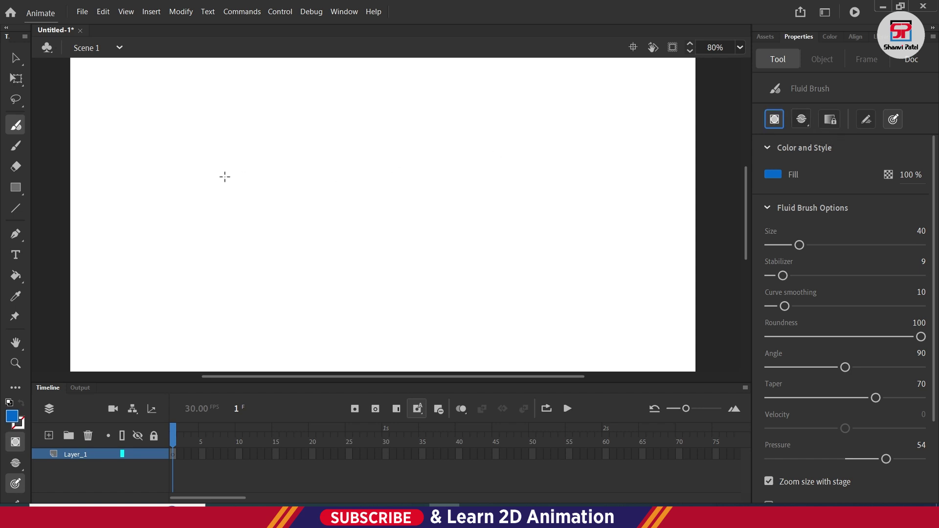
mouse_move(196, 140)
left_mouse_down()
mouse_move(231, 190)
mouse_move(305, 164)
mouse_move(376, 192)
mouse_move(442, 150)
mouse_move(517, 175)
mouse_move(577, 142)
left_mouse_up()
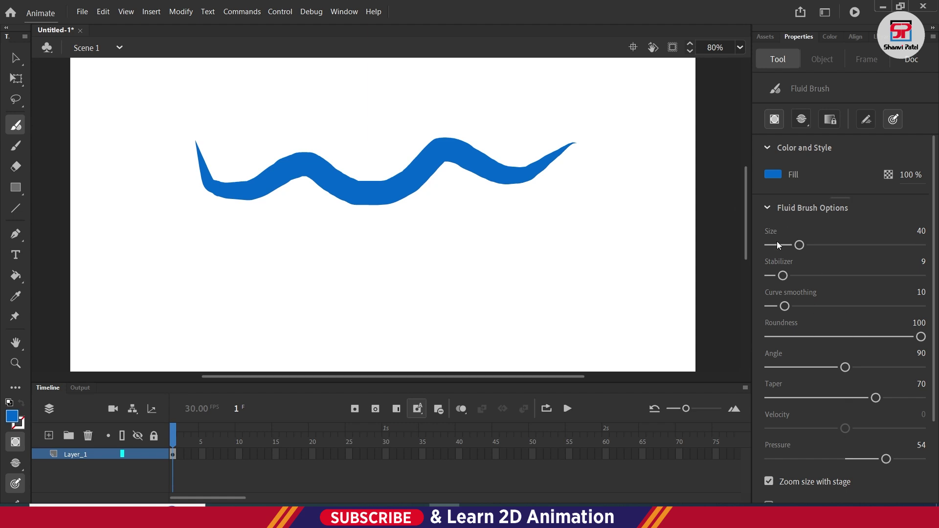
Select the wavy test stroke with the Free Transform tool and delete it
left_click(16, 78)
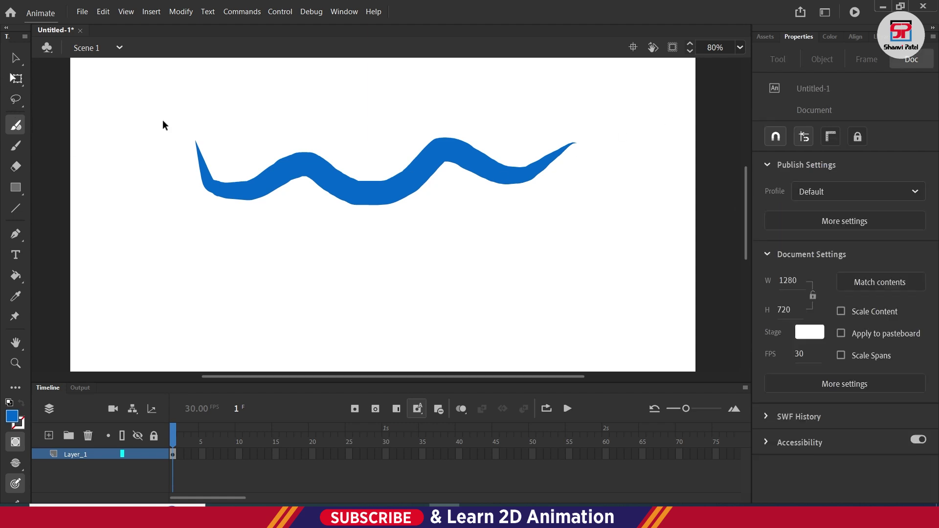
key("q")
left_click_drag(165, 117, 771, 271)
key("Delete")
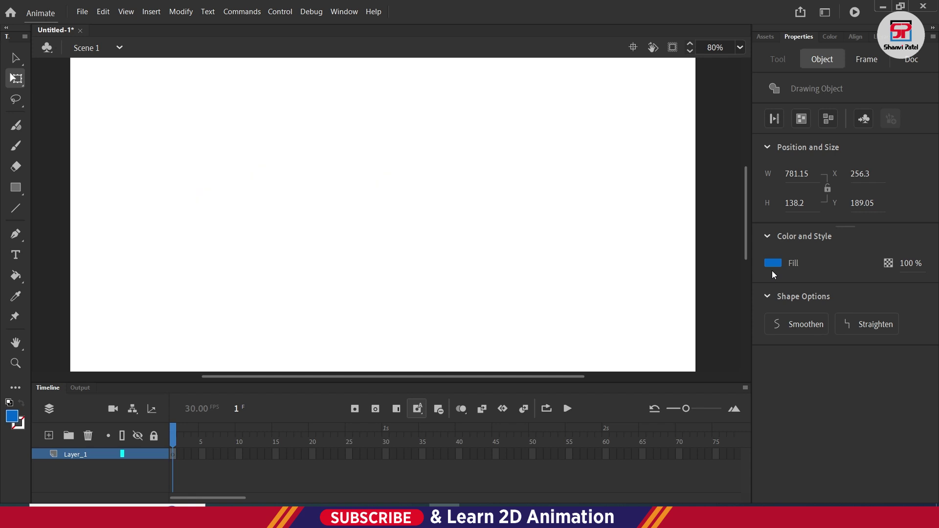
Paint a Fluid Brush stroke along the upper stage, then set the brush size to 18 and paint a thinner wavy stroke below it
left_click(16, 126)
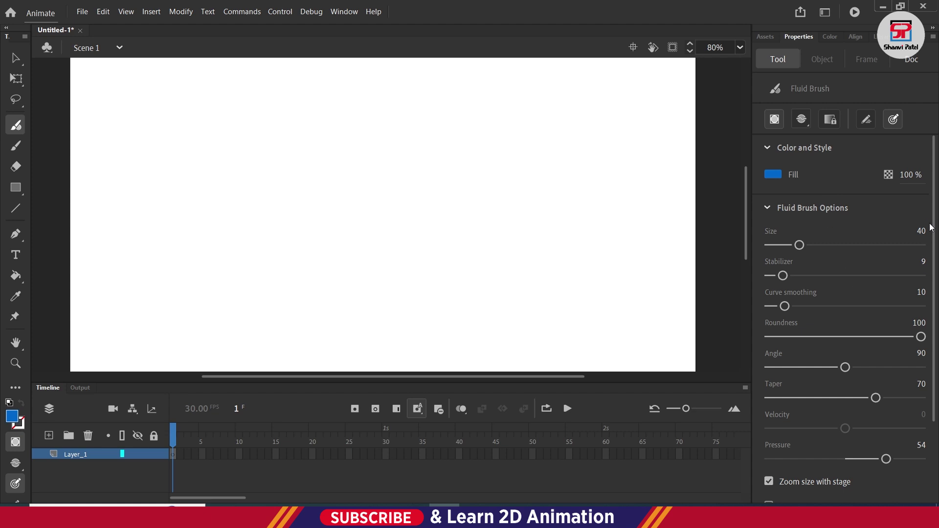
scroll(827, 184, "down", 2)
scroll(927, 194, "down", 1)
scroll(927, 195, "up", 3)
mouse_move(140, 93)
left_mouse_down()
mouse_move(213, 105)
mouse_move(534, 82)
mouse_move(525, 81)
left_mouse_up()
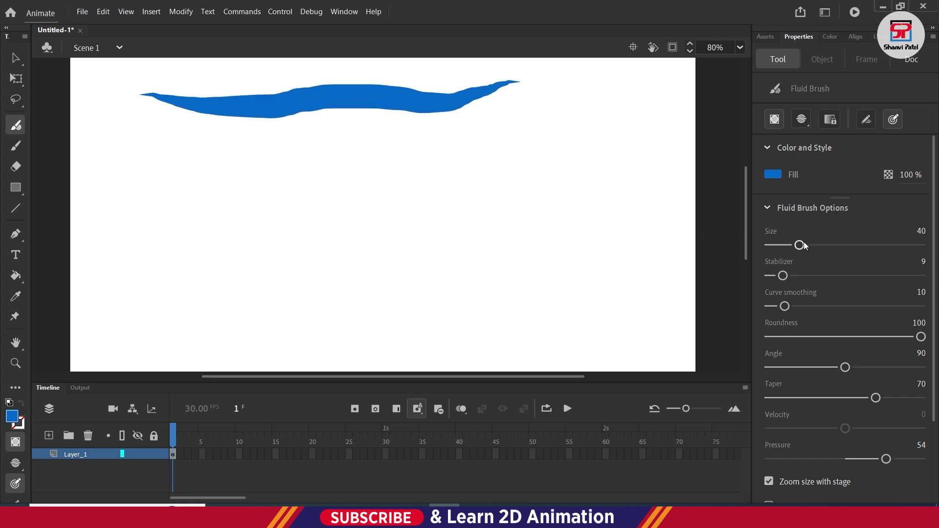
left_click_drag(802, 245, 782, 246)
mouse_move(102, 195)
left_mouse_down()
mouse_move(190, 217)
mouse_move(324, 187)
mouse_move(431, 186)
mouse_move(499, 161)
left_mouse_up()
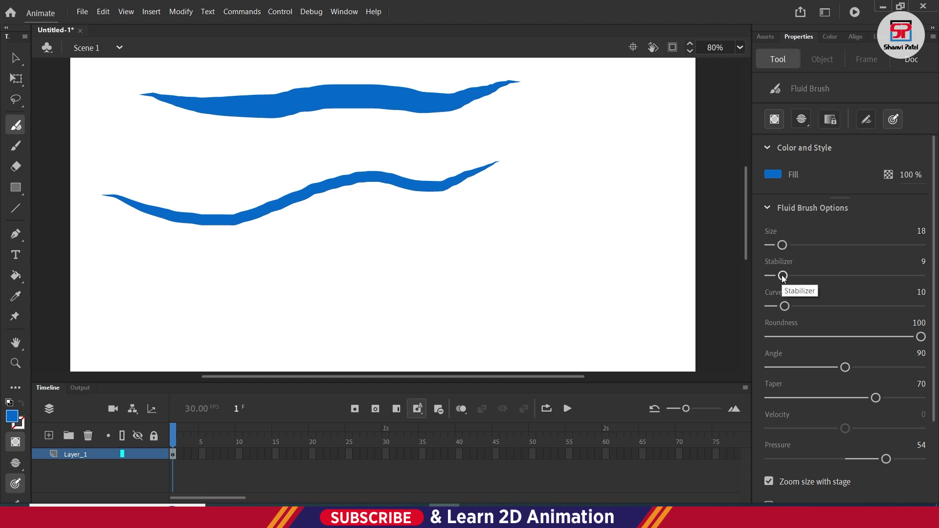
Set the Fluid Brush Stabilizer to 33 and paint three more wavy strokes across the middle of the stage
left_click_drag(782, 275, 819, 276)
mouse_move(226, 249)
left_mouse_down()
mouse_move(337, 270)
mouse_move(410, 243)
mouse_move(496, 257)
mouse_move(546, 201)
mouse_move(576, 186)
left_mouse_up()
mouse_move(225, 148)
left_mouse_down()
mouse_move(268, 169)
mouse_move(405, 140)
mouse_move(525, 134)
mouse_move(594, 105)
left_mouse_up()
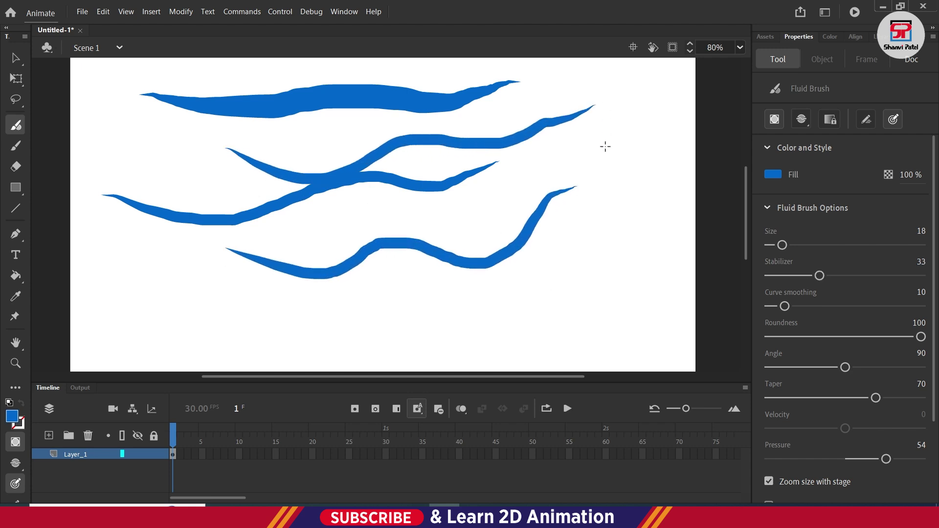
mouse_move(335, 224)
left_mouse_down()
mouse_move(417, 227)
mouse_move(585, 174)
mouse_move(651, 132)
left_mouse_up()
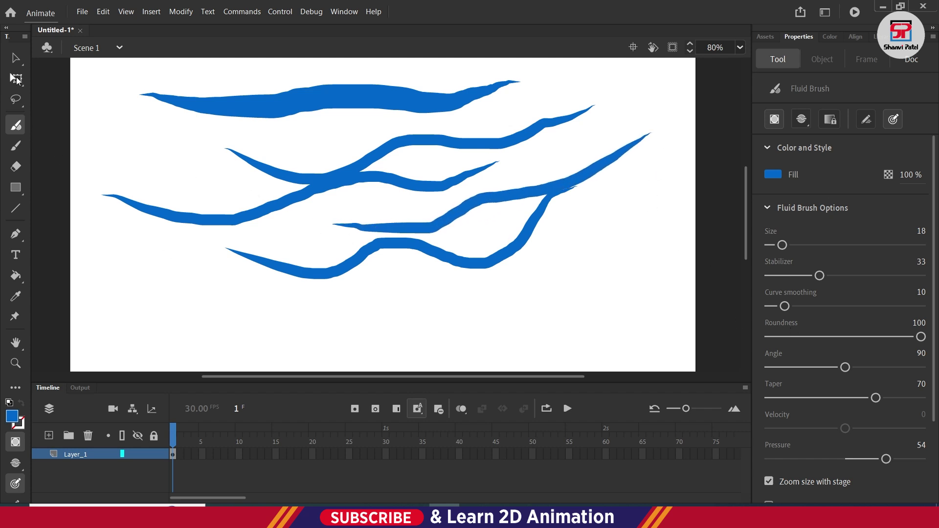
Select all five brush strokes with the Free Transform tool and delete them
left_click(99, 92)
key("q")
mouse_move(98, 72)
left_mouse_down()
mouse_move(421, 218)
mouse_move(704, 312)
left_mouse_up()
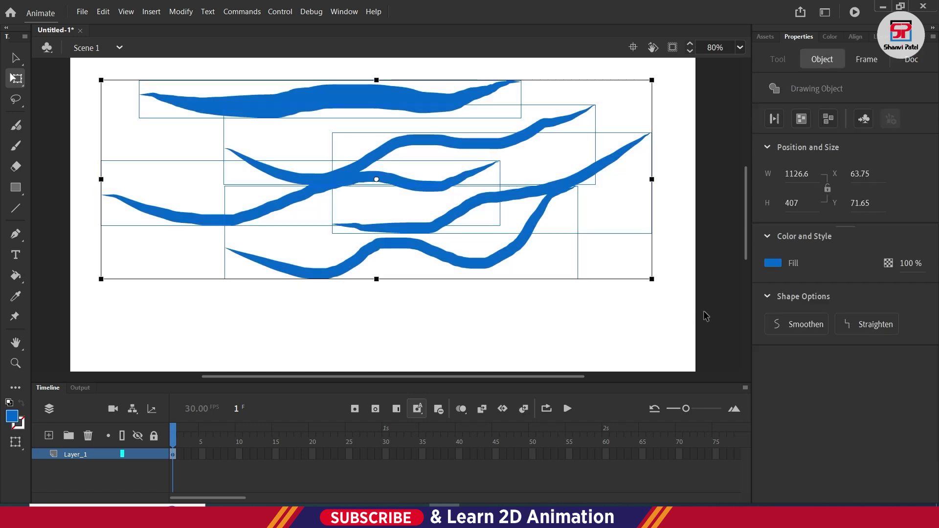
key("Delete")
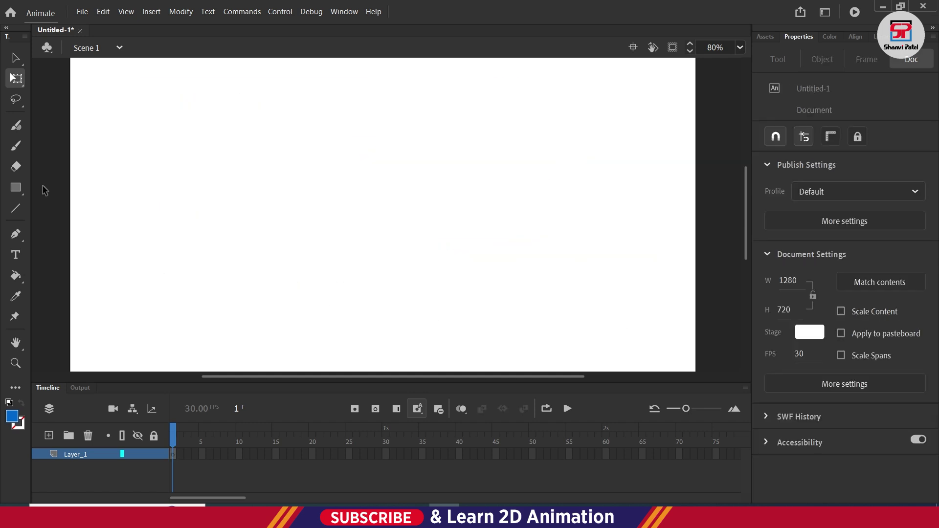
Set the Fluid Brush Curve smoothing to 33 and paint two wavy strokes, a long one above a shorter one
left_click(7, 129)
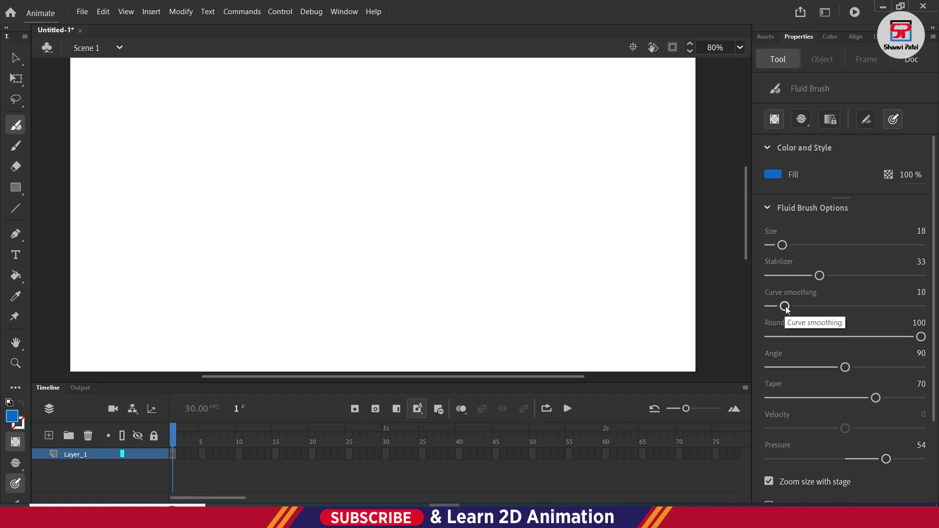
left_click_drag(784, 306, 820, 308)
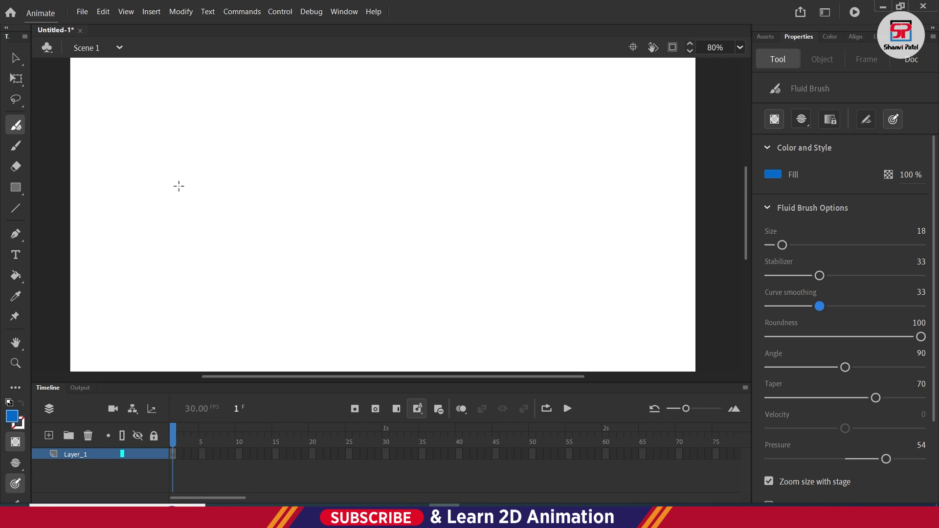
mouse_move(121, 135)
left_mouse_down()
mouse_move(380, 159)
mouse_move(566, 116)
left_mouse_up()
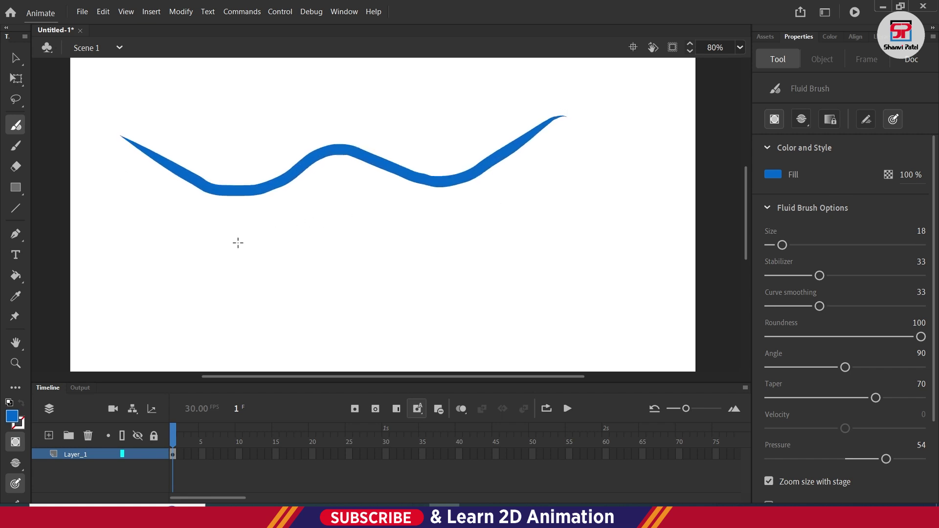
mouse_move(210, 239)
left_mouse_down()
mouse_move(407, 219)
mouse_move(459, 231)
left_mouse_up()
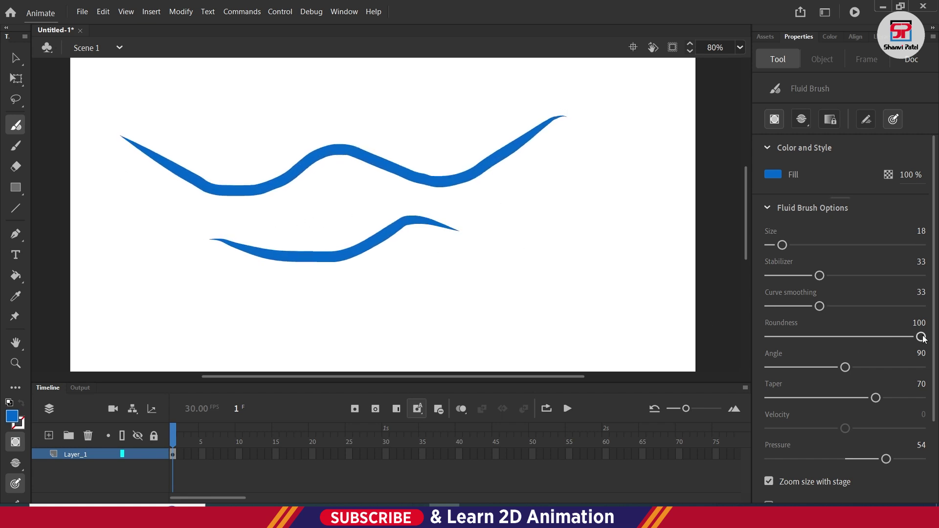
Paint a wavy stroke near the stage's upper edge with Roundness 37, and three more strokes with Pressure 3
left_click_drag(921, 337, 825, 344)
mouse_move(161, 97)
left_mouse_down()
mouse_move(192, 111)
mouse_move(306, 99)
mouse_move(404, 109)
mouse_move(469, 93)
left_mouse_up()
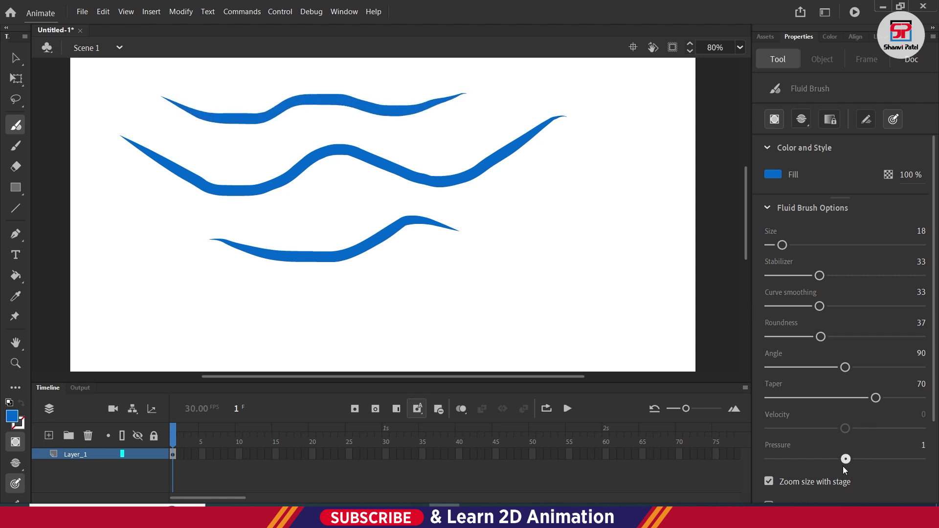
left_click_drag(844, 467, 847, 466)
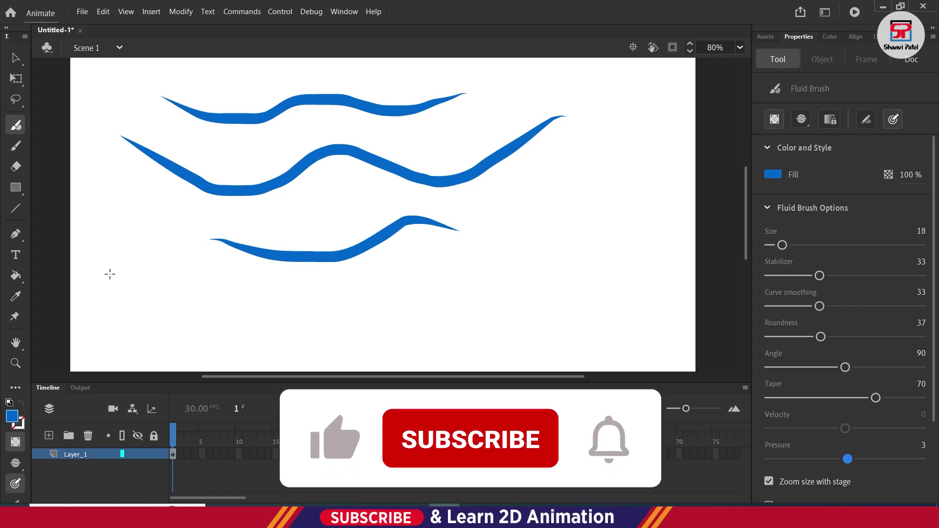
mouse_move(112, 275)
left_mouse_down()
mouse_move(305, 297)
mouse_move(493, 301)
mouse_move(576, 286)
left_mouse_up()
mouse_move(484, 204)
left_mouse_down()
mouse_move(628, 201)
mouse_move(662, 191)
left_mouse_up()
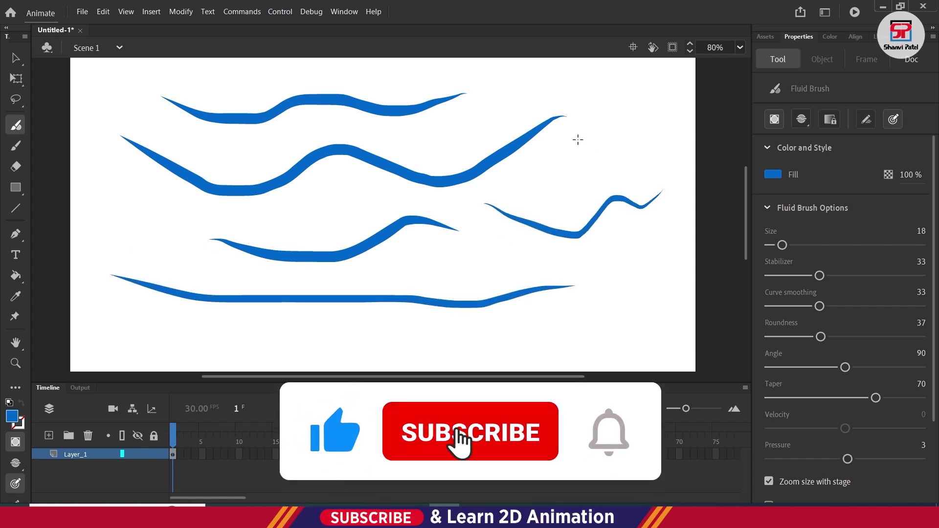
mouse_move(573, 137)
left_mouse_down()
mouse_move(593, 155)
mouse_move(647, 157)
left_mouse_up()
Set the Fluid Brush Stabilizer, Curve smoothing, Angle and Taper to 0, Roundness to 5 and Pressure to -100
left_click_drag(875, 397, 800, 397)
left_click_drag(845, 367, 769, 367)
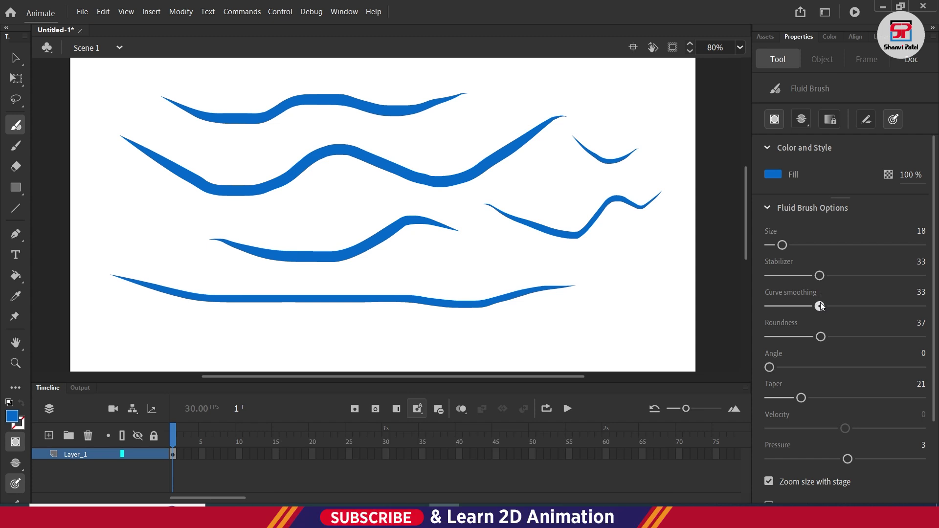
left_click_drag(820, 303, 787, 306)
left_click_drag(820, 336, 798, 337)
left_click_drag(818, 275, 729, 327)
left_click_drag(801, 398, 765, 398)
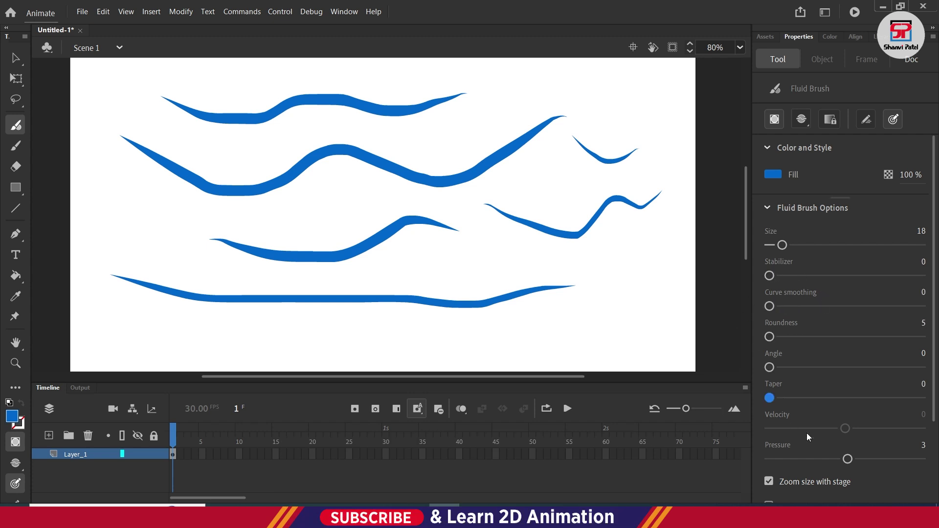
left_click_drag(846, 457, 766, 459)
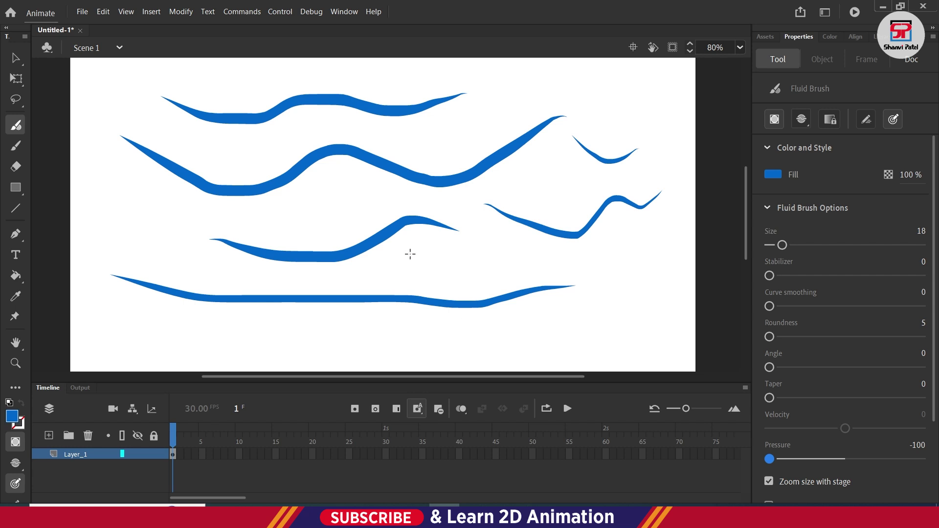
Paint several hairline wavy strokes across the stage among the thicker ones to test the minimum brush settings
left_click_drag(410, 254, 648, 284)
mouse_move(223, 200)
left_mouse_down()
mouse_move(384, 211)
mouse_move(560, 203)
left_mouse_up()
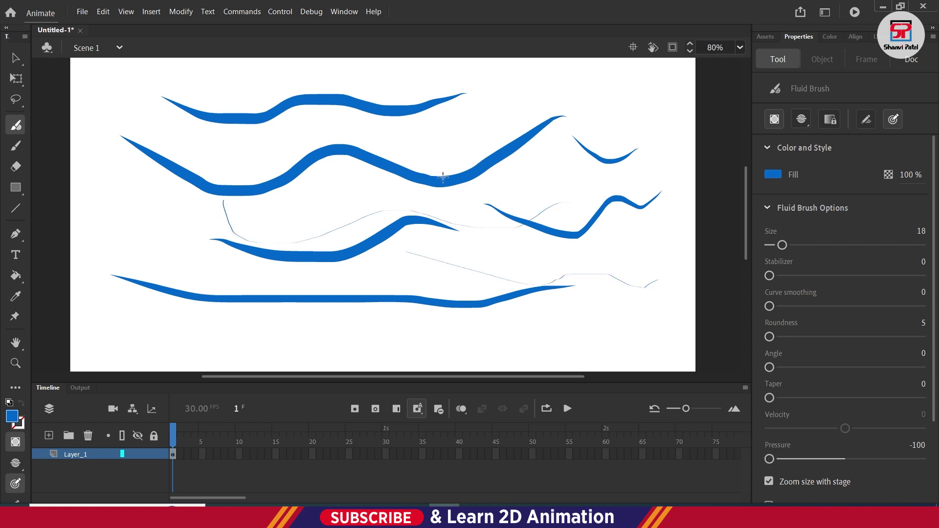
mouse_move(211, 122)
left_mouse_down()
mouse_move(304, 166)
mouse_move(465, 167)
mouse_move(564, 138)
left_mouse_up()
left_click_drag(106, 180, 330, 227)
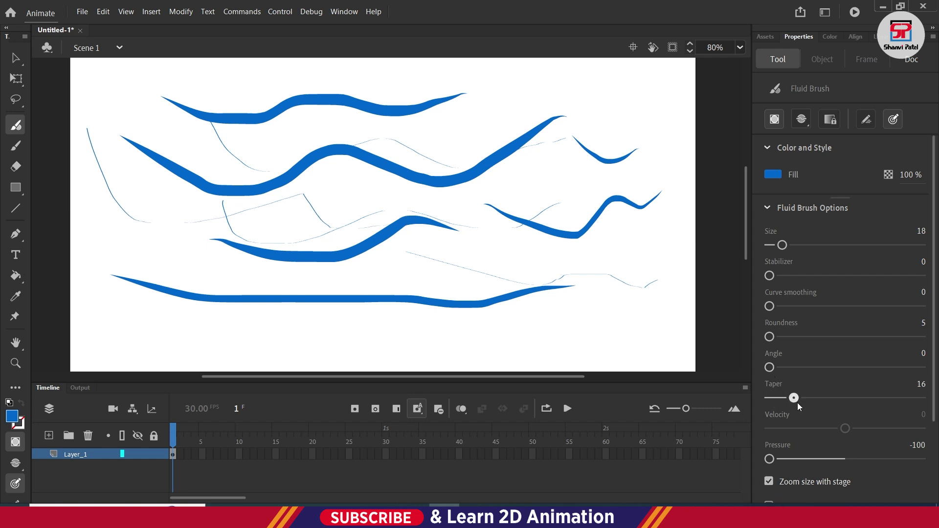
Set the Fluid Brush Stabilizer to 46, Curve smoothing to 26, Roundness to 42, Angle to 55 and Taper to 46
left_click_drag(769, 367, 796, 368)
left_click_drag(770, 337, 828, 337)
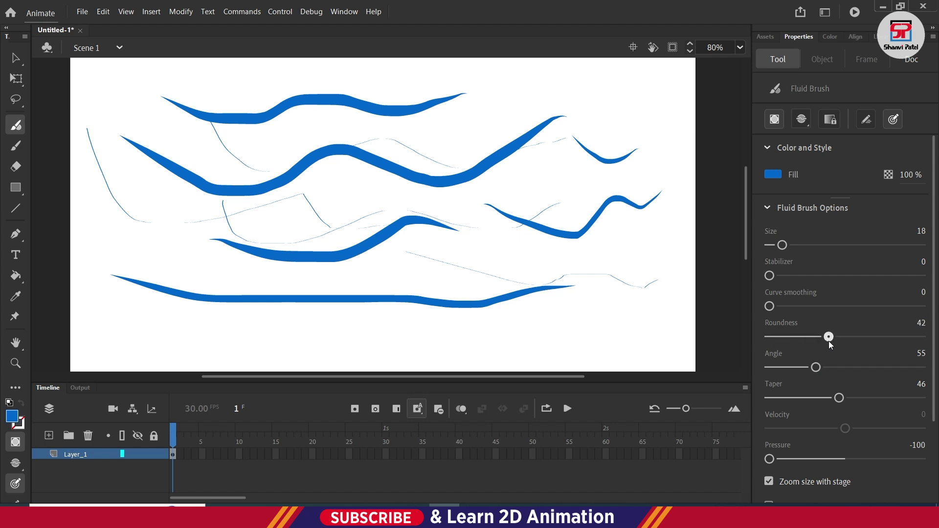
left_click_drag(769, 275, 839, 275)
Paint four thin test strokes over the right half and lower part of the stage with the raised brush settings
mouse_move(473, 238)
left_mouse_down()
mouse_move(568, 274)
mouse_move(646, 273)
left_mouse_up()
mouse_move(564, 172)
left_mouse_down()
mouse_move(594, 233)
mouse_move(646, 210)
left_mouse_up()
mouse_move(588, 104)
left_mouse_down()
mouse_move(582, 171)
mouse_move(367, 217)
mouse_move(457, 251)
left_mouse_up()
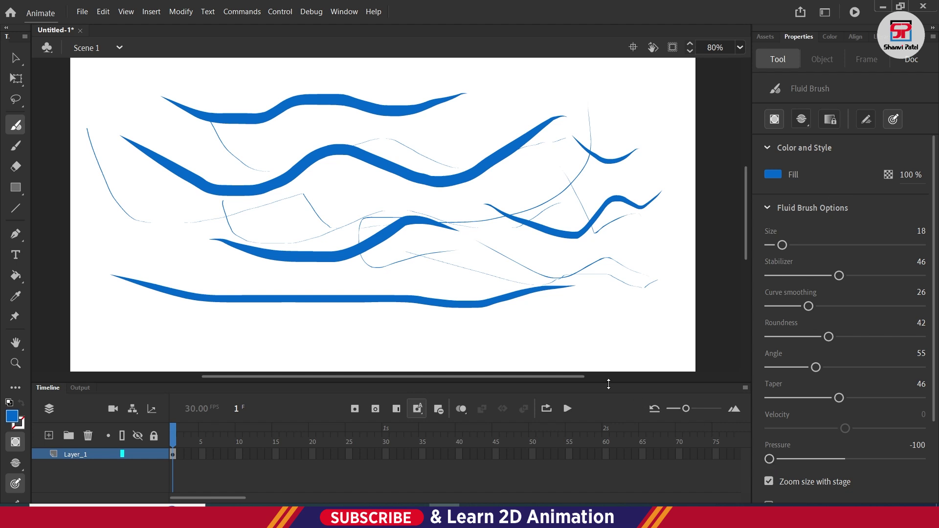
mouse_move(435, 336)
left_mouse_down()
mouse_move(496, 349)
mouse_move(374, 335)
left_mouse_up()
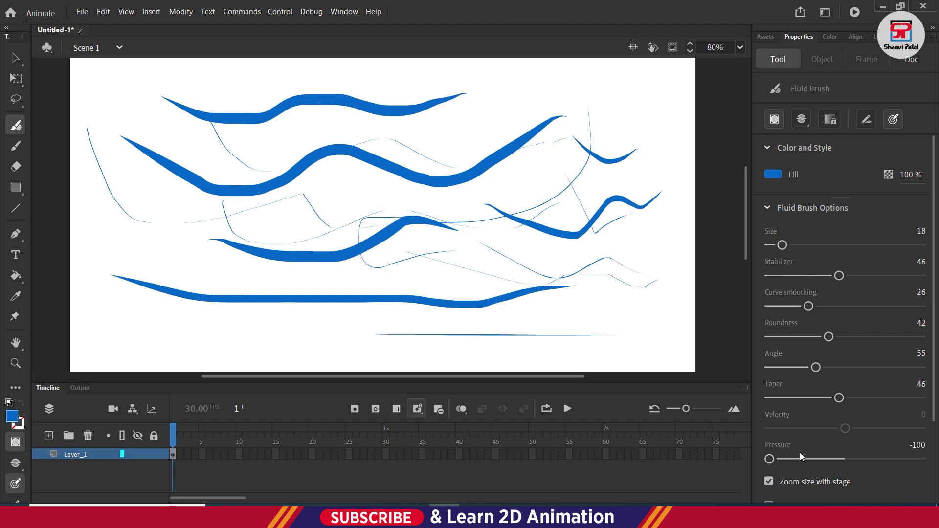
Set the Fluid Brush Pressure to -28 and paint three wavy strokes, one in the lower right and two across the upper stage
left_click_drag(769, 460, 823, 459)
mouse_move(471, 320)
left_mouse_down()
mouse_move(601, 311)
mouse_move(686, 316)
left_mouse_up()
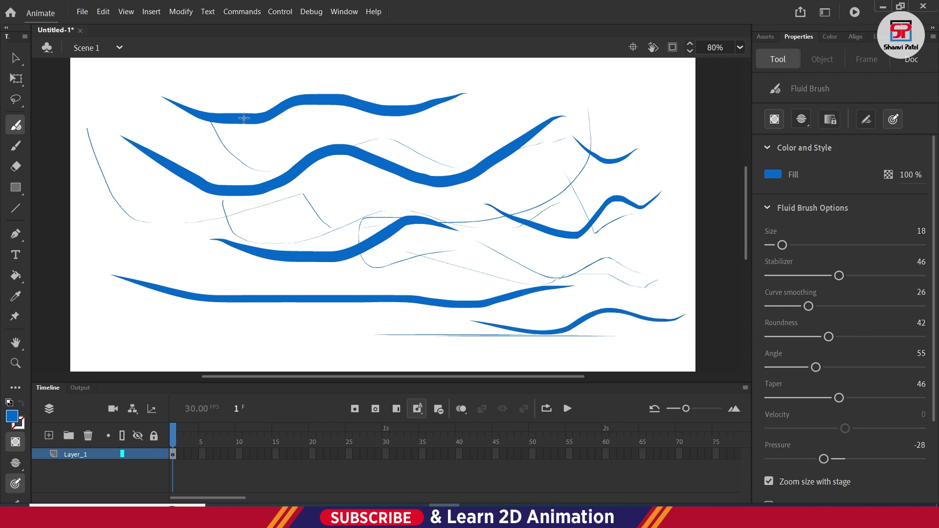
mouse_move(250, 124)
left_mouse_down()
mouse_move(353, 180)
mouse_move(583, 192)
mouse_move(658, 162)
left_mouse_up()
left_click_drag(441, 86, 572, 142)
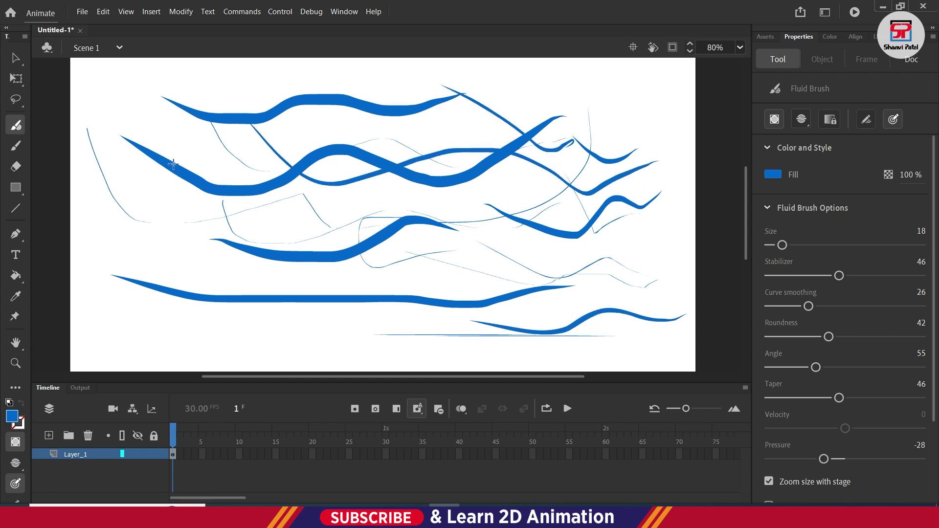
Select every brush stroke on the stage and delete them all
key("ctrl+a")
key("Delete")
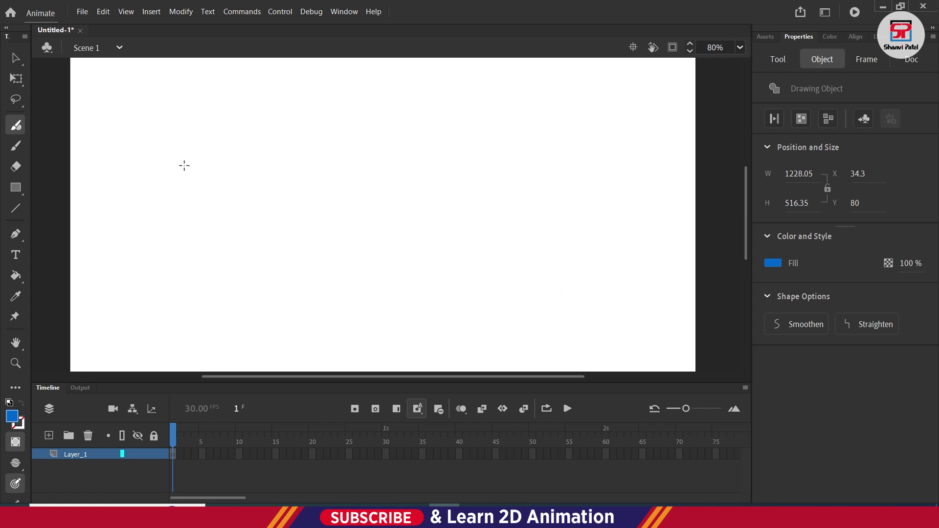
Paint a wavy stroke across the upper stage, then set the Fluid Brush Pressure to 29 and paint two more wavy strokes below it
mouse_move(141, 116)
left_mouse_down()
mouse_move(218, 165)
mouse_move(367, 145)
mouse_move(506, 110)
mouse_move(578, 125)
left_mouse_up()
left_click_drag(823, 458, 865, 459)
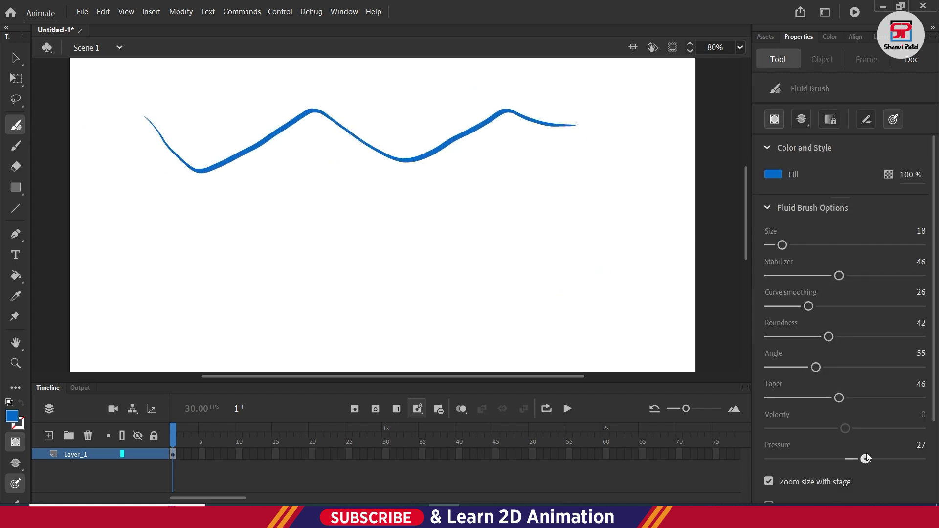
mouse_move(118, 180)
left_mouse_down()
mouse_move(258, 221)
mouse_move(384, 208)
mouse_move(518, 172)
left_mouse_up()
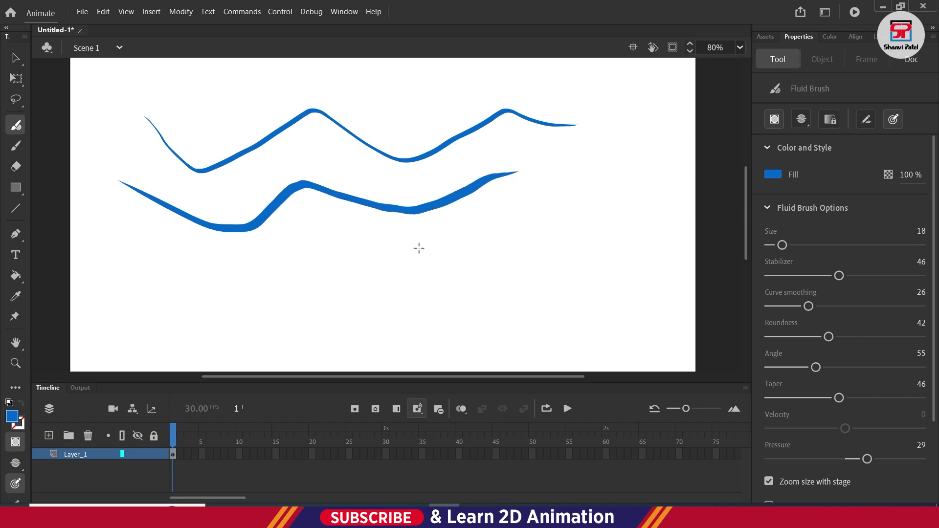
mouse_move(125, 281)
left_mouse_down()
mouse_move(288, 272)
mouse_move(458, 231)
left_mouse_up()
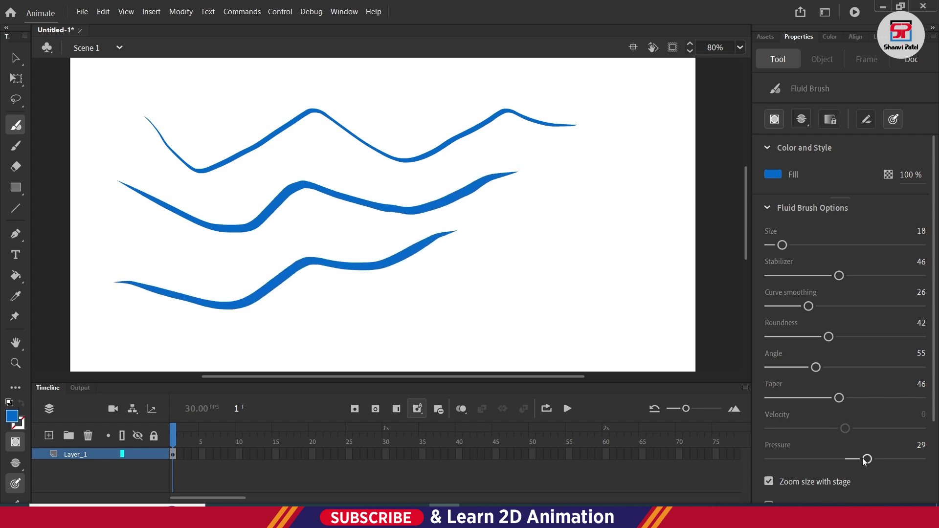
Set the Fluid Brush Pressure to 68 and paint three wavy strokes, one in the stage's lower right and two across its upper part
left_click_drag(893, 459, 897, 459)
mouse_move(301, 301)
left_mouse_down()
mouse_move(614, 243)
mouse_move(641, 226)
left_mouse_up()
mouse_move(257, 124)
left_mouse_down()
mouse_move(375, 160)
mouse_move(584, 106)
left_mouse_up()
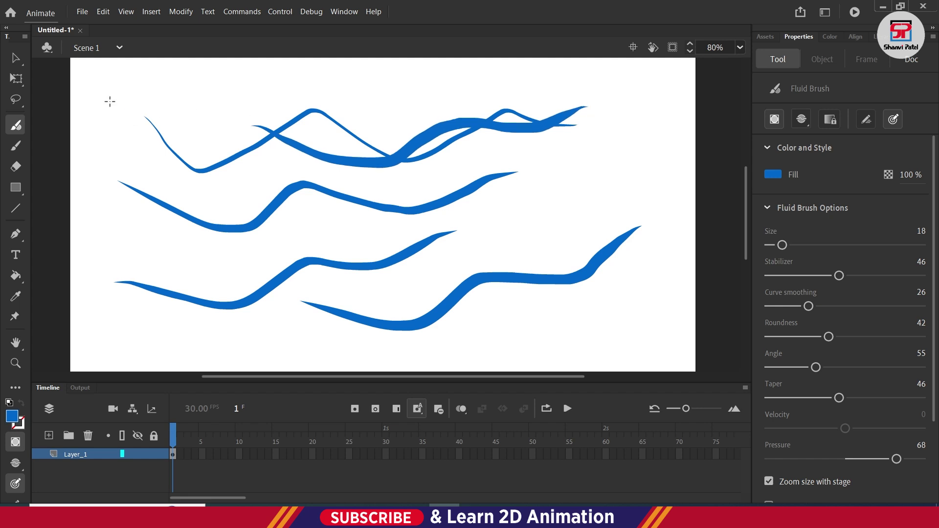
left_click_drag(111, 98, 481, 71)
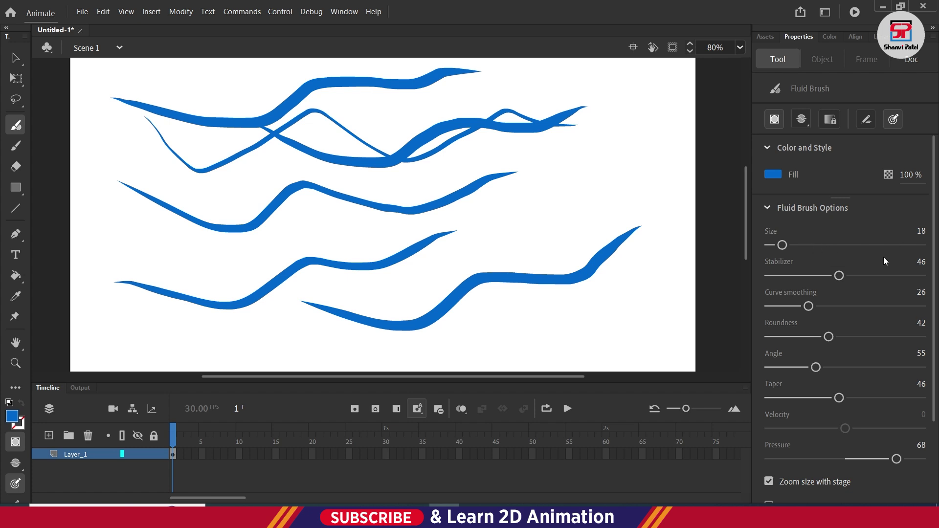
Set the Fluid Brush Stabilizer to 48 and look through the remaining brush options down to the saved presets
scroll(875, 276, "up", 2)
scroll(937, 337, "down", 3)
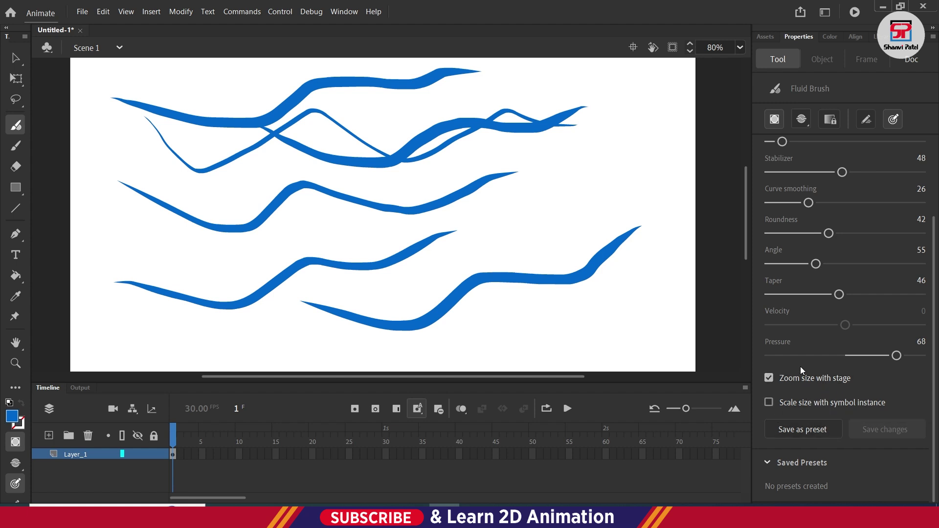
left_click_drag(933, 328, 935, 219)
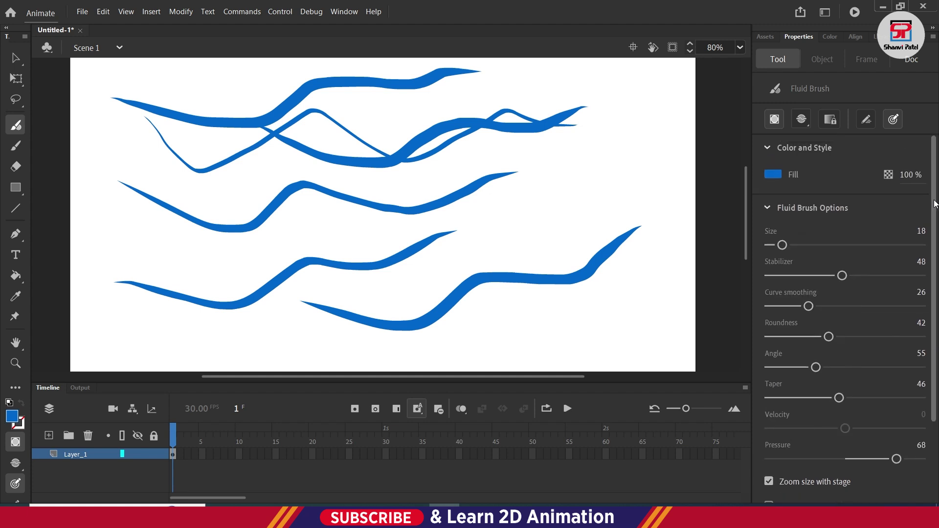
Select all the painted wavy strokes with the Free Transform tool and delete them
left_click(16, 78)
left_click_drag(92, 70, 674, 299)
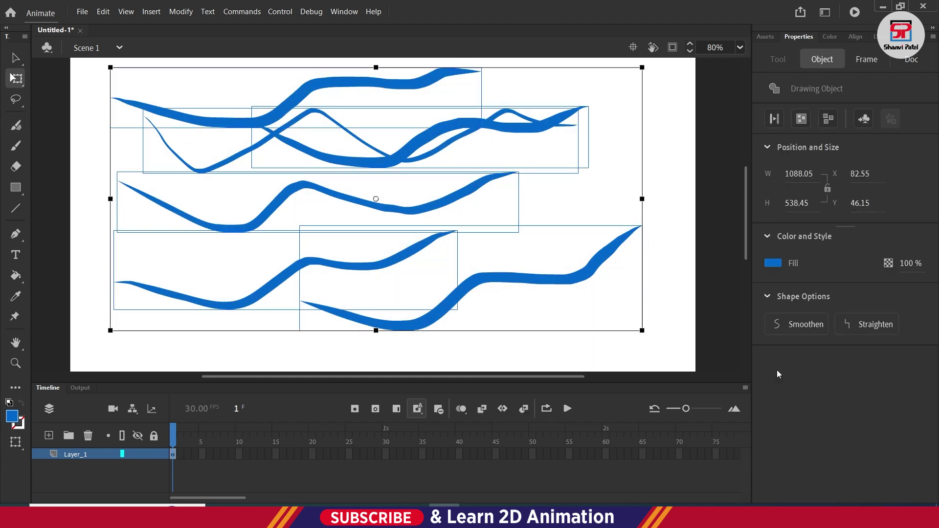
key("Delete")
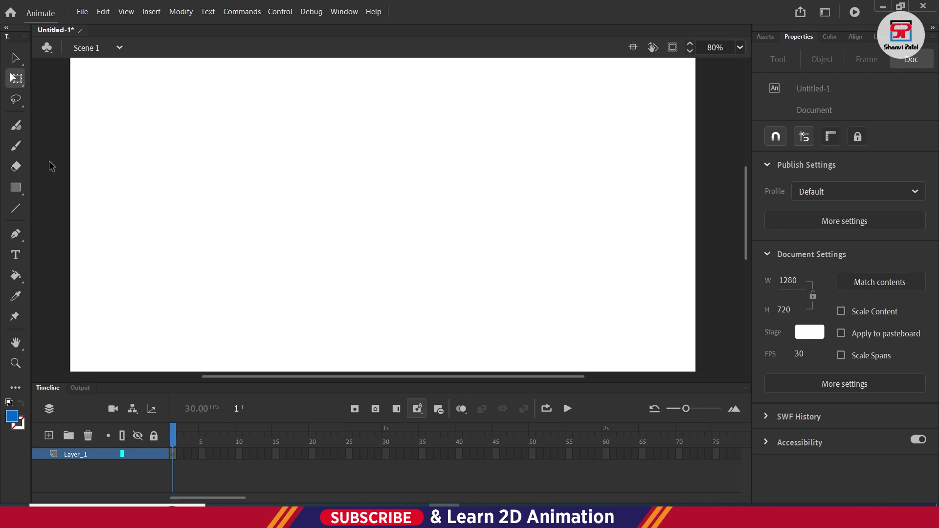
Paint a wavy Fluid Brush stroke across the upper stage, turn off Object Drawing mode and paint two more wavy strokes below it
left_click(19, 126)
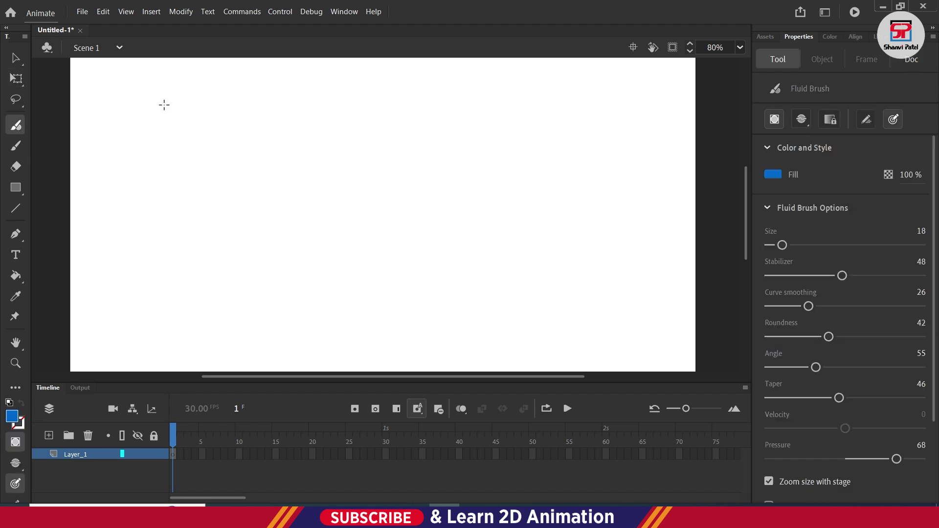
mouse_move(163, 104)
left_mouse_down()
mouse_move(193, 131)
mouse_move(356, 137)
mouse_move(540, 182)
mouse_move(611, 162)
left_mouse_up()
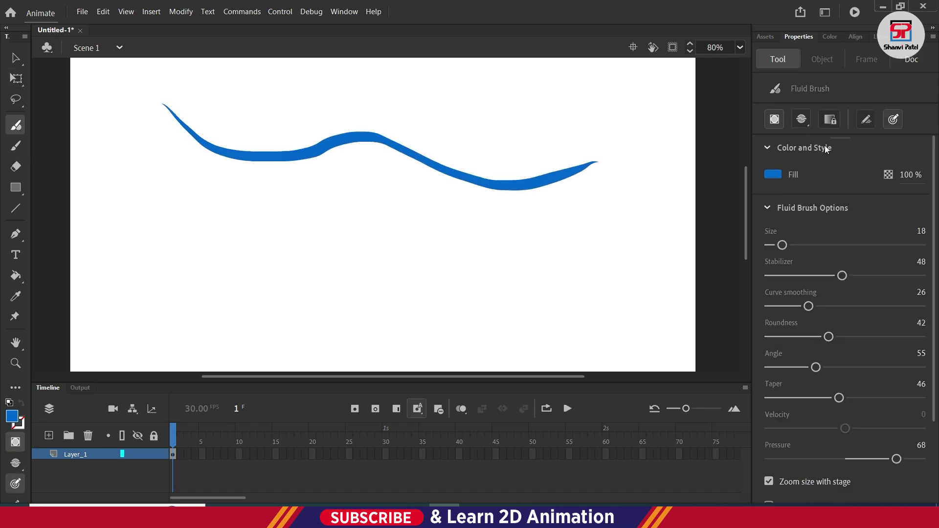
left_click(774, 119)
left_click_drag(168, 188, 559, 222)
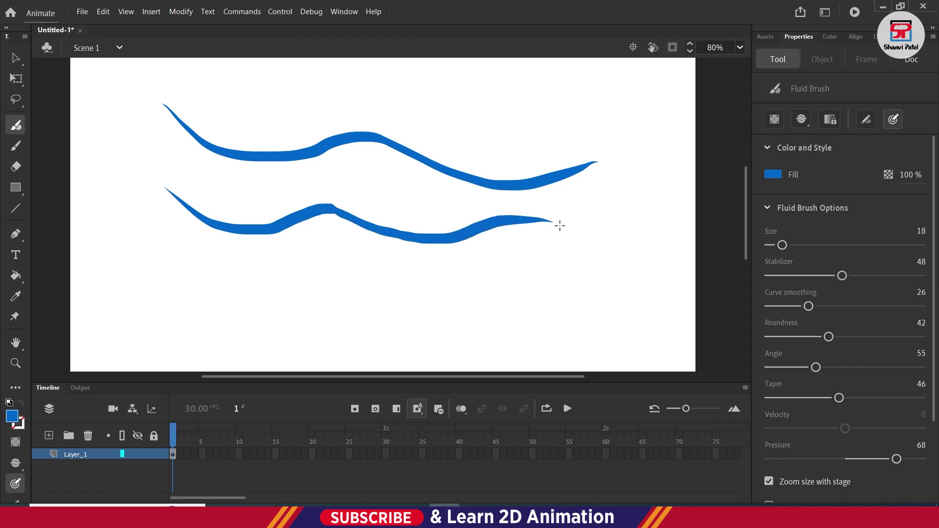
mouse_move(180, 255)
left_mouse_down()
mouse_move(546, 294)
mouse_move(629, 277)
left_mouse_up()
Paint a stroke near the top of the stage in Paint Normal mode and another between the waves in Paint Fills Only mode
left_click(801, 120)
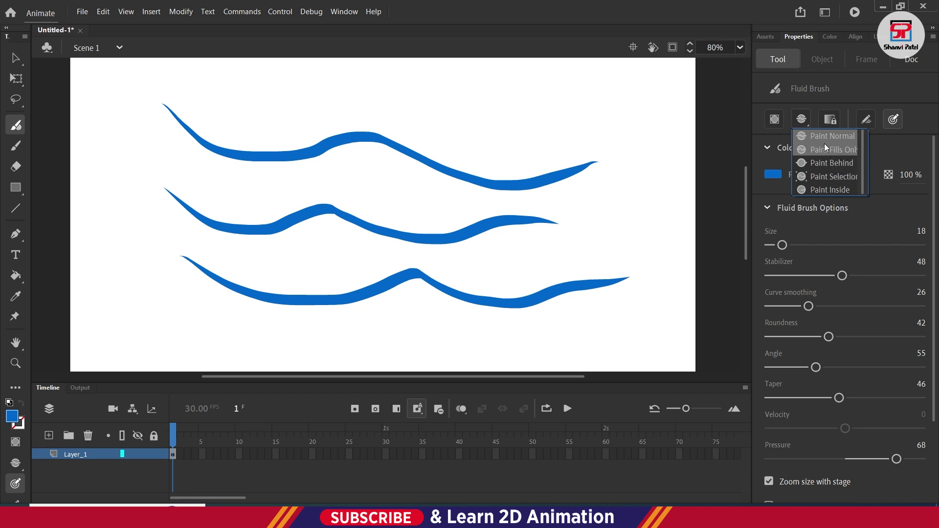
left_click_drag(265, 97, 536, 105)
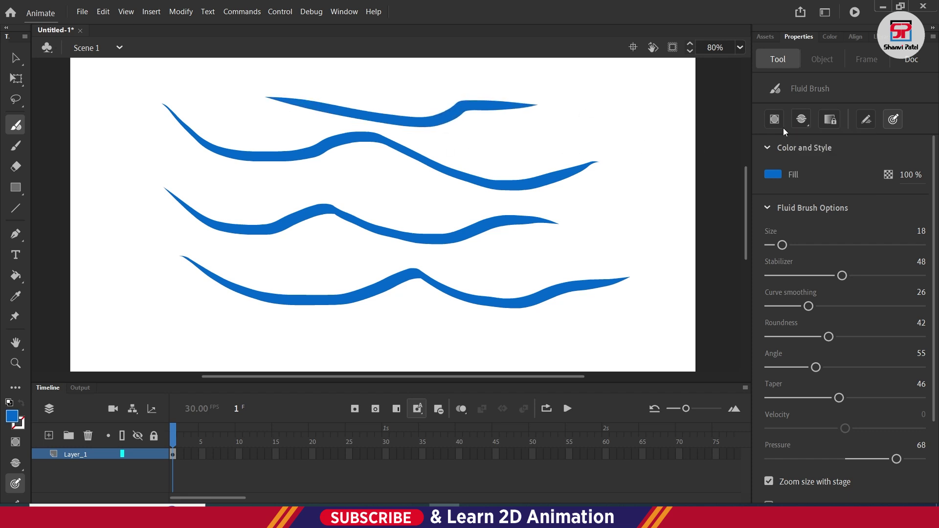
left_click(801, 118)
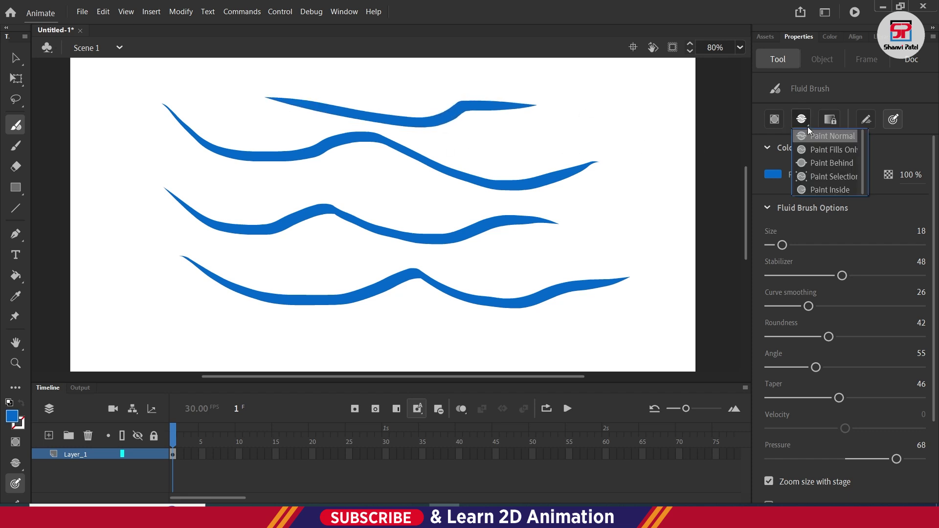
left_click(836, 150)
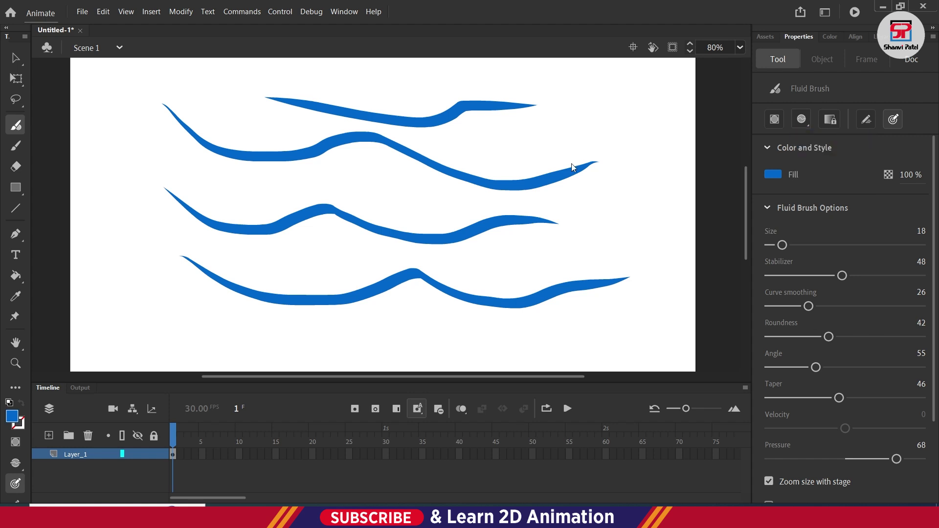
left_click_drag(162, 151, 525, 189)
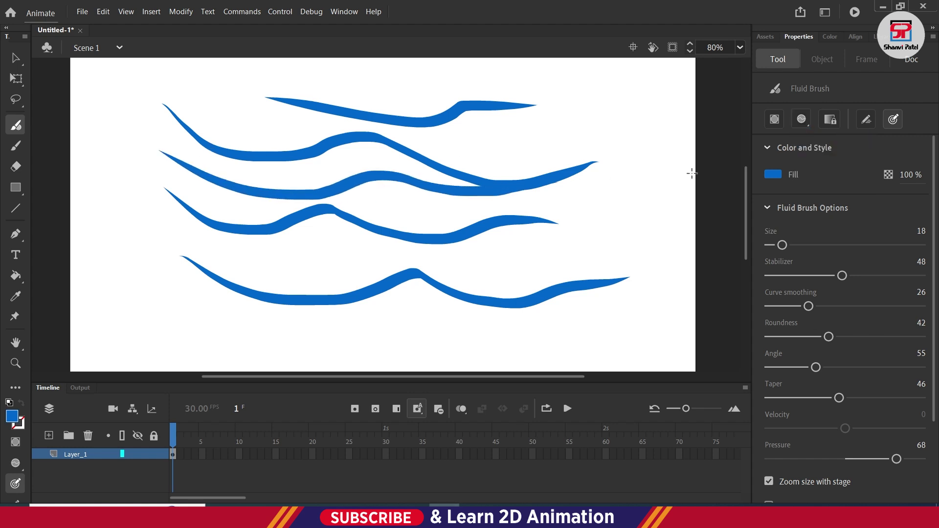
left_click(801, 118)
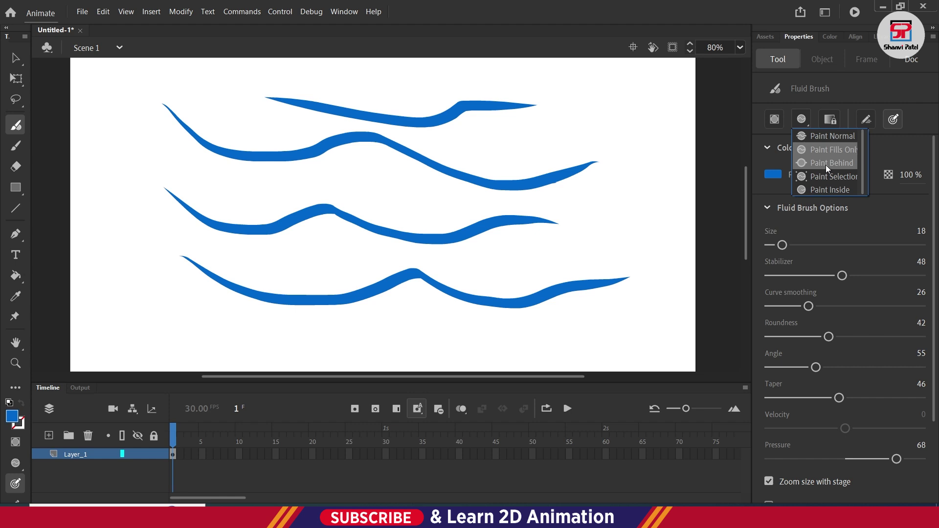
Clear the stage by selecting and deleting all the remaining brush strokes
left_click(19, 79)
left_click(16, 78)
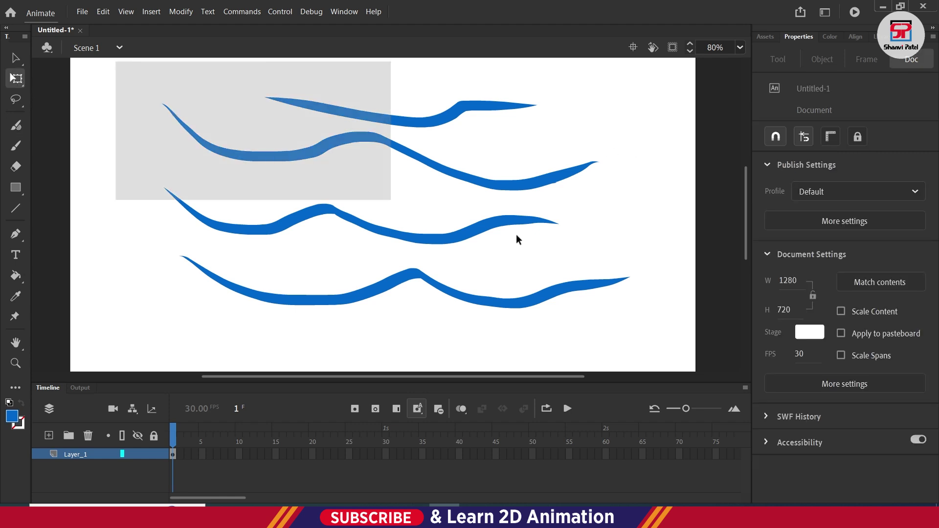
left_click_drag(516, 234, 655, 326)
key("Delete")
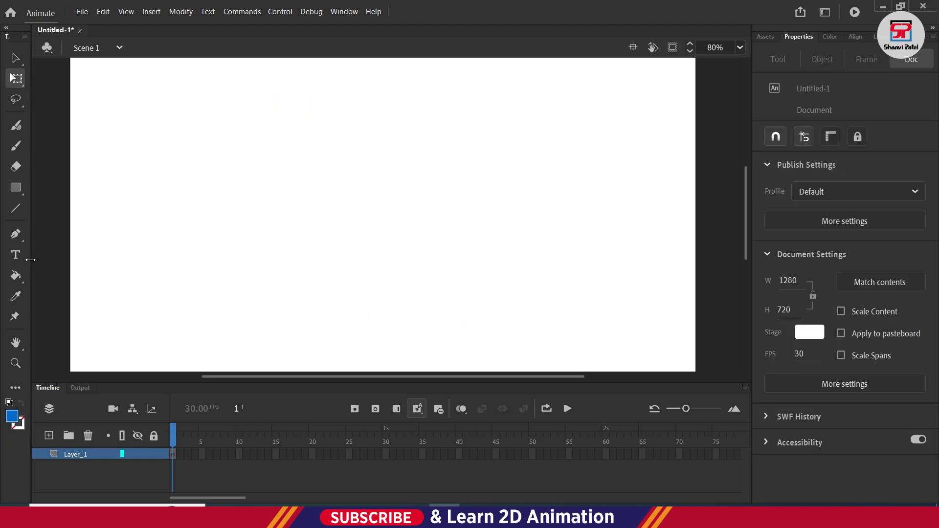
Set the Rectangle tool to no fill and a blue stroke
left_click(15, 188)
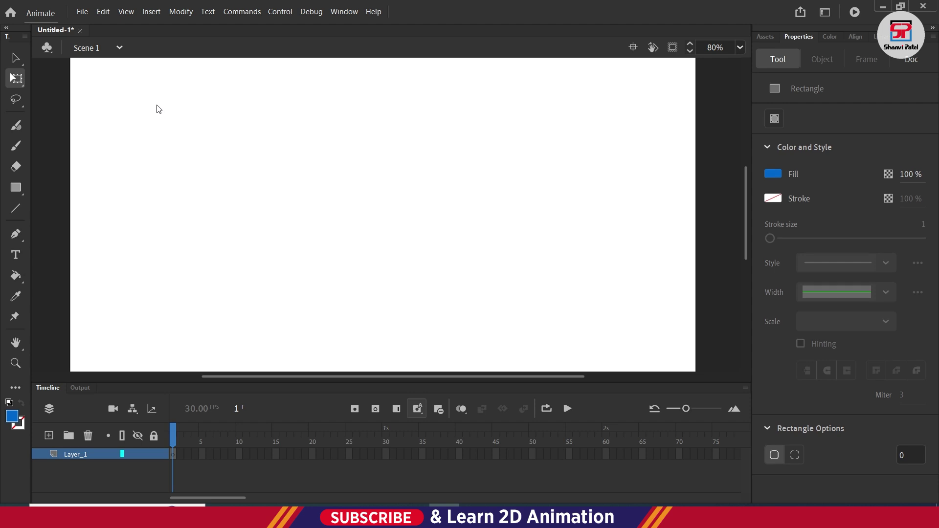
key("v")
left_click(21, 188)
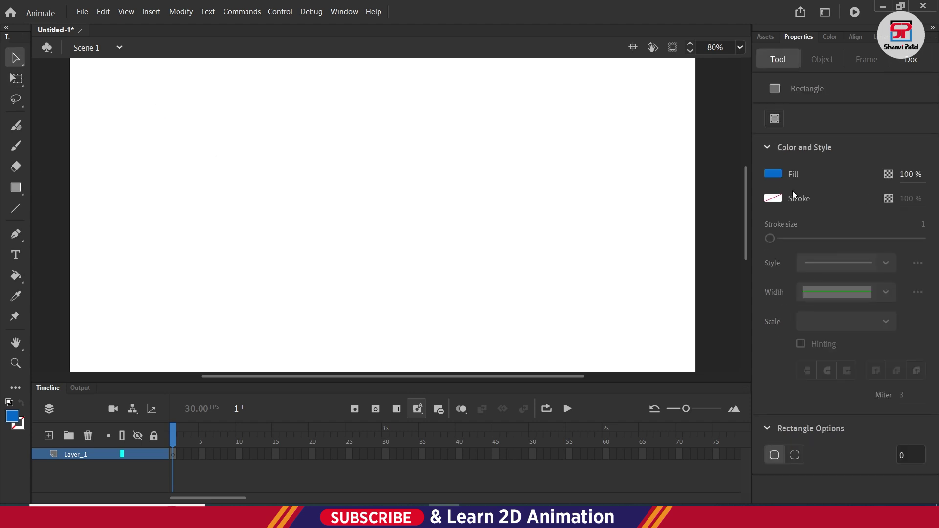
left_click(772, 174)
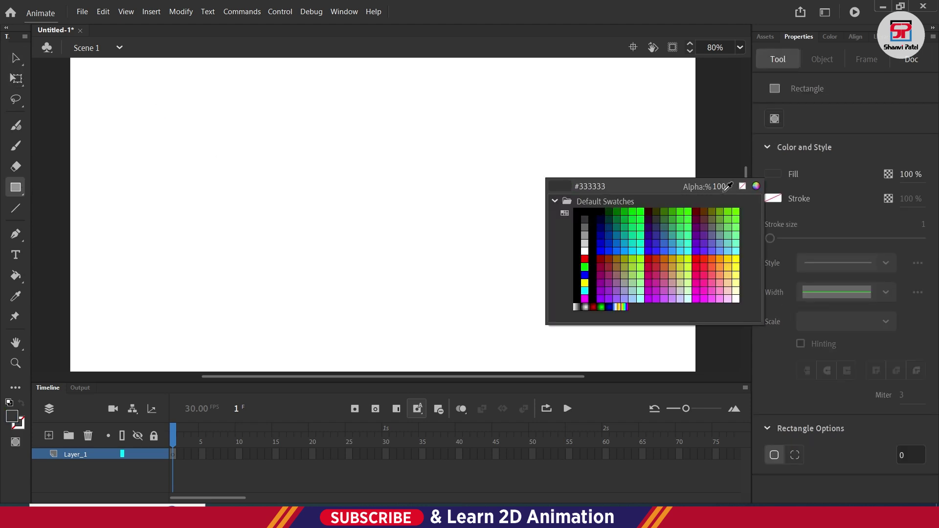
left_click(742, 186)
left_click(776, 197)
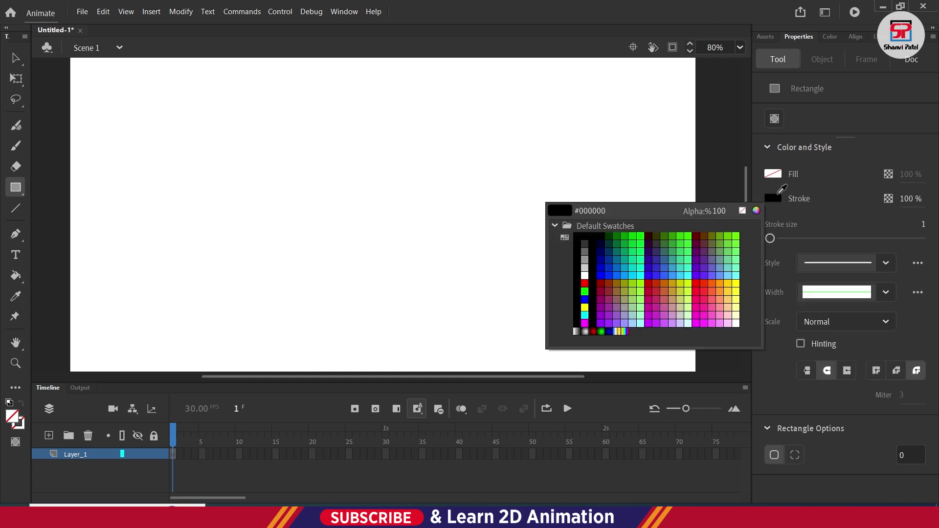
left_click(662, 268)
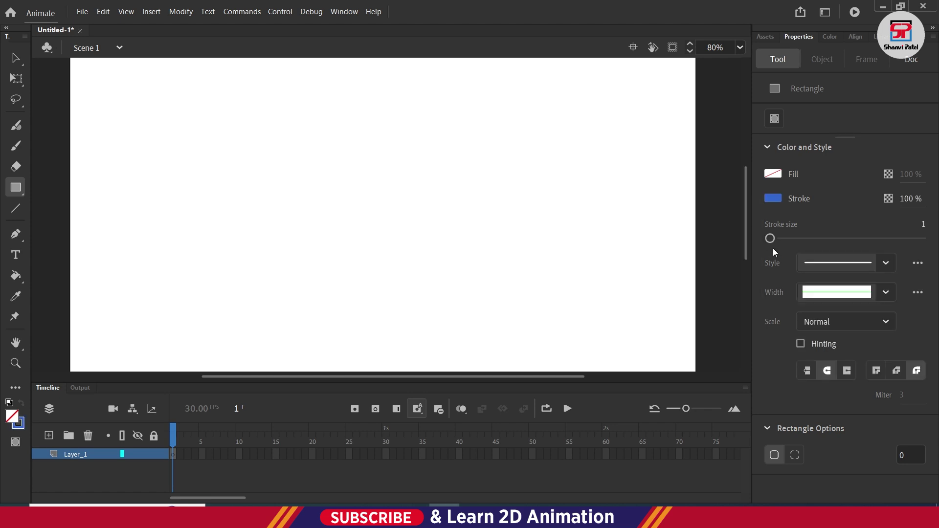
Set the stroke size to 11, draw a rectangle about 1009 by 436 px on the stage and select its whole outline
left_click_drag(769, 240, 777, 239)
mouse_move(112, 95)
left_mouse_down()
mouse_move(547, 259)
mouse_move(605, 309)
left_mouse_up()
left_click(16, 78)
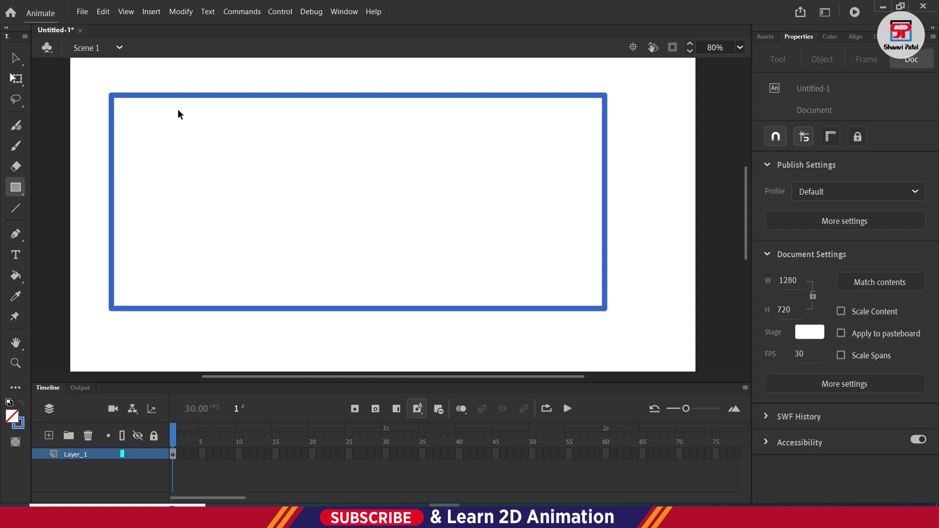
double_click(312, 96)
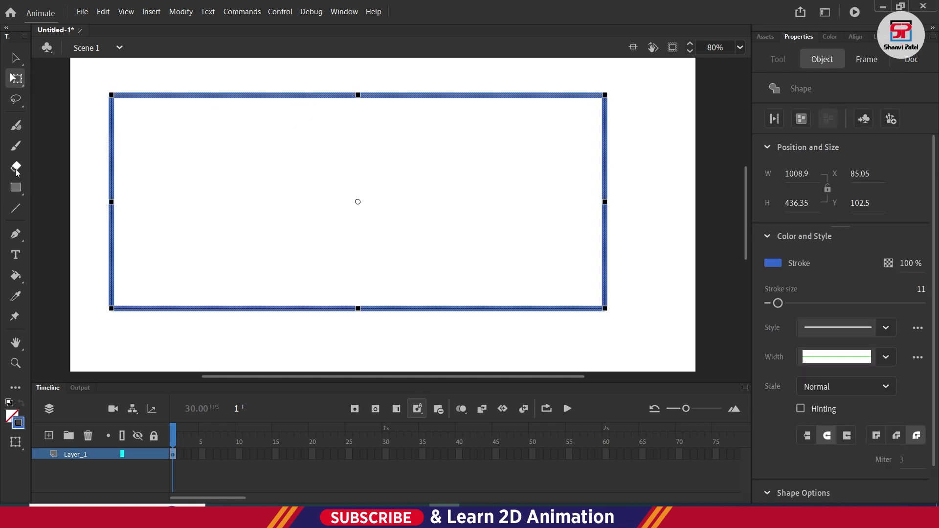
Deselect the rectangle, set the Fluid Brush to Paint Normal mode and paint a zigzag stroke inside the rectangle's upper half
left_click(19, 126)
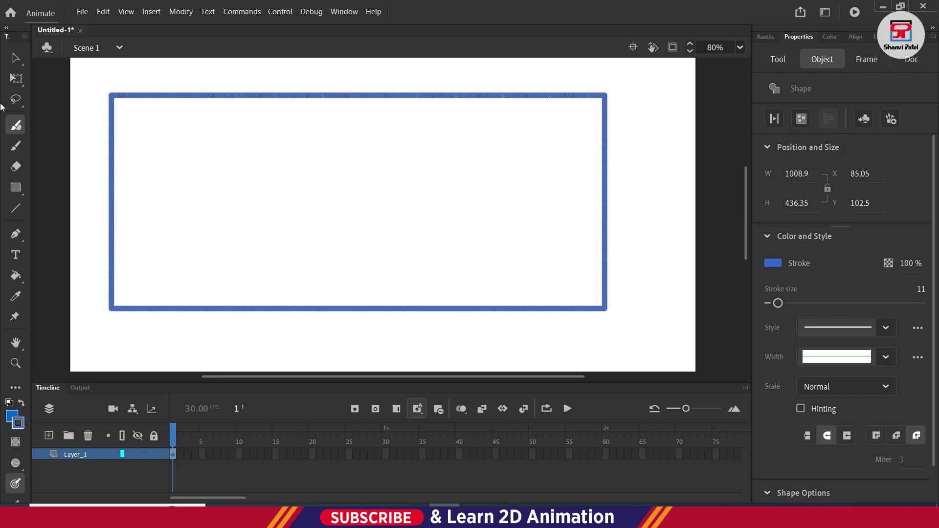
left_click(15, 58)
left_click(84, 93)
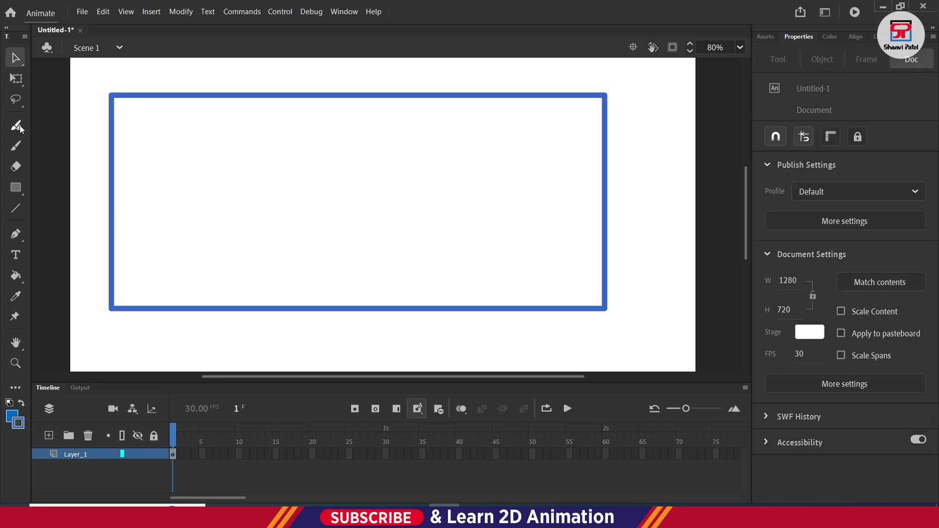
key("b")
left_click(804, 118)
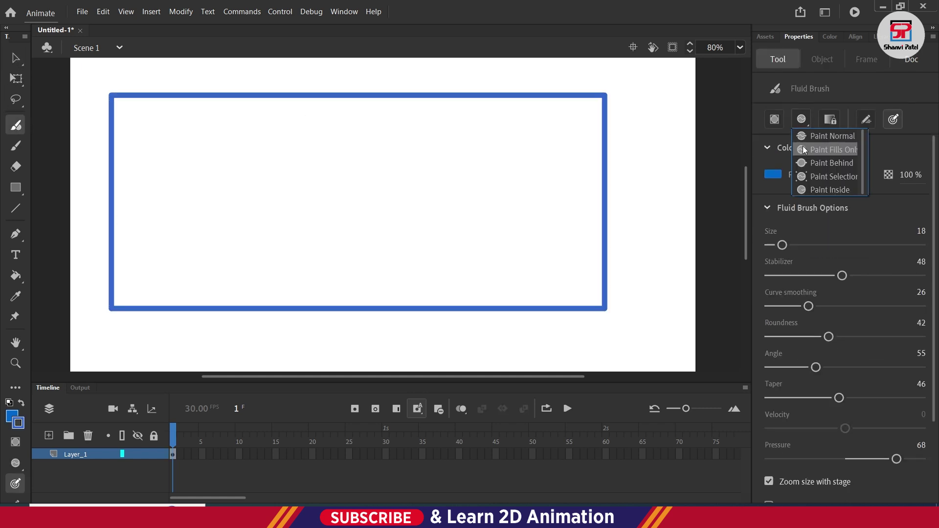
left_click(843, 137)
mouse_move(208, 131)
left_mouse_down()
mouse_move(299, 187)
mouse_move(388, 189)
mouse_move(558, 166)
left_mouse_up()
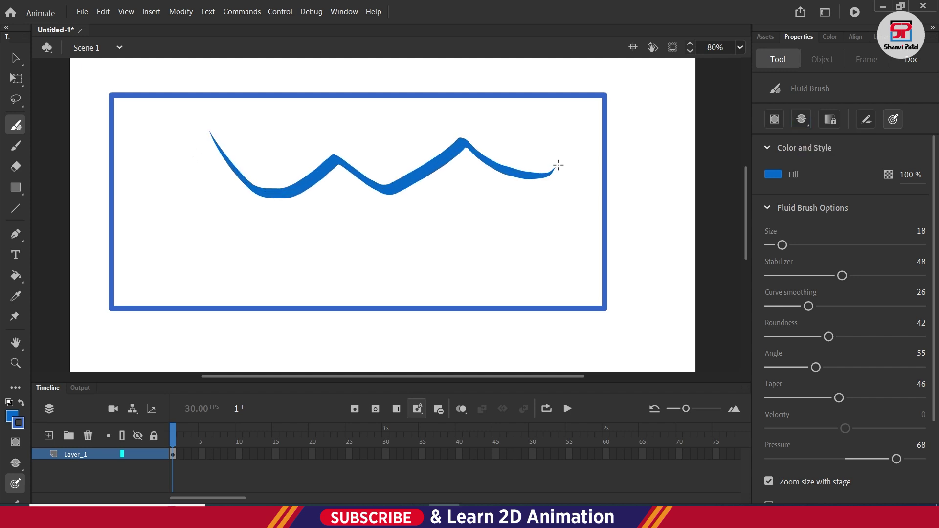
Switch the brush to Paint Fills Only mode and paint a stroke from the rectangle's top edge out past its right side
left_click(802, 120)
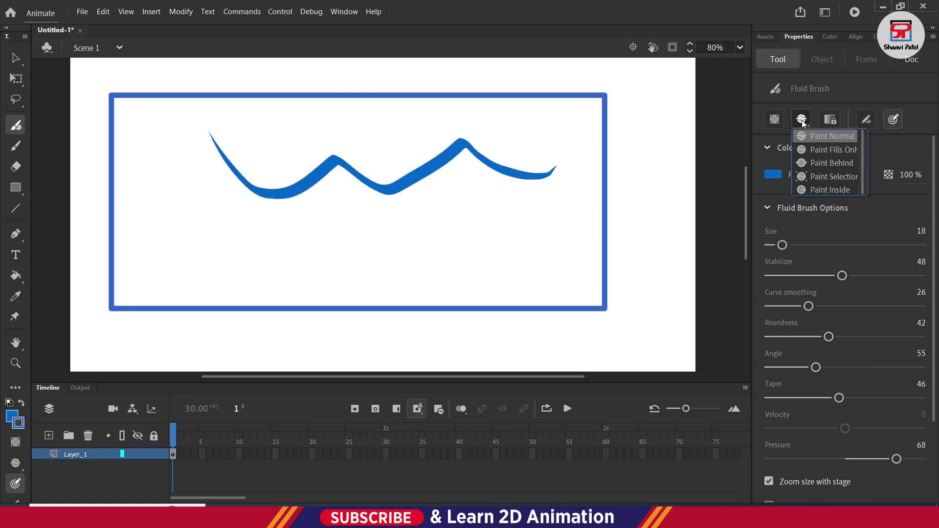
left_click(837, 147)
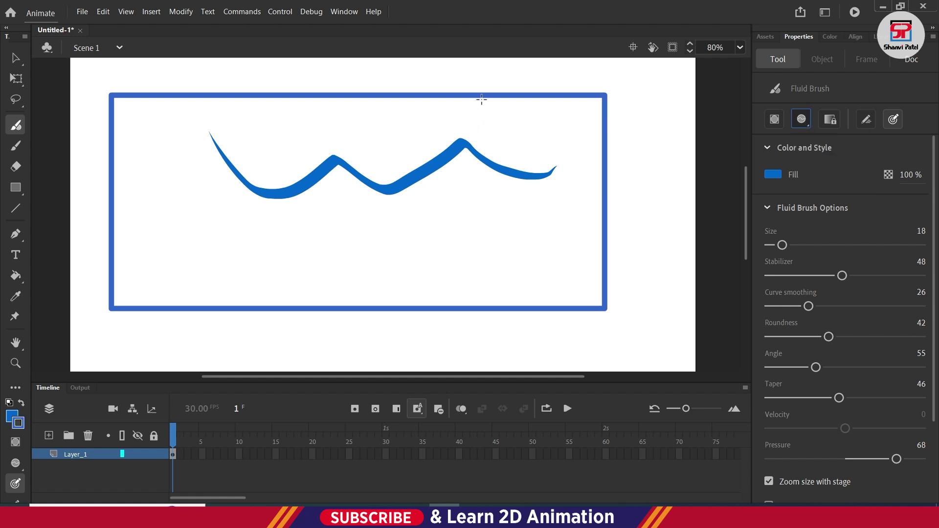
mouse_move(482, 99)
left_mouse_down()
mouse_move(526, 125)
mouse_move(600, 112)
mouse_move(713, 117)
left_mouse_up()
Select the rectangle's whole outline and try a fills-only Fluid Brush zigzag across its upper-left corner, undoing the stroke
left_click(16, 78)
left_click(151, 94)
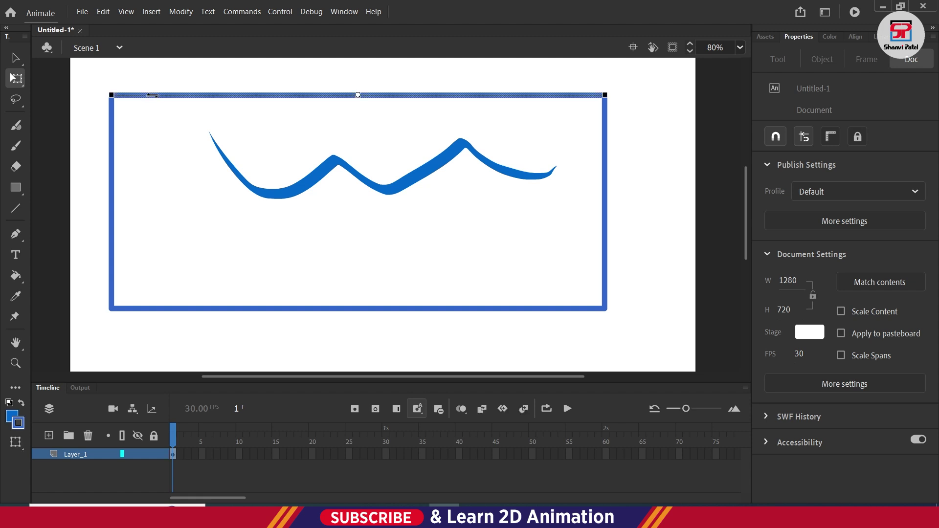
key("v")
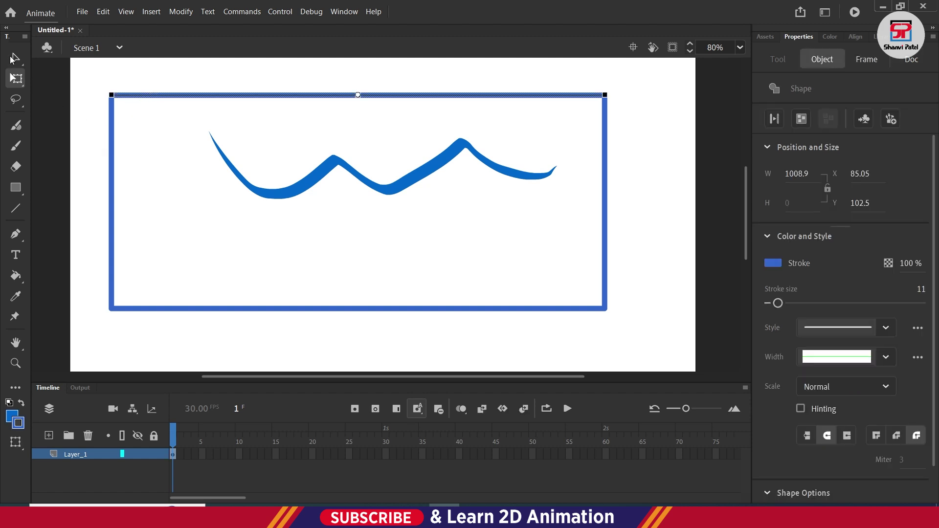
double_click(113, 117)
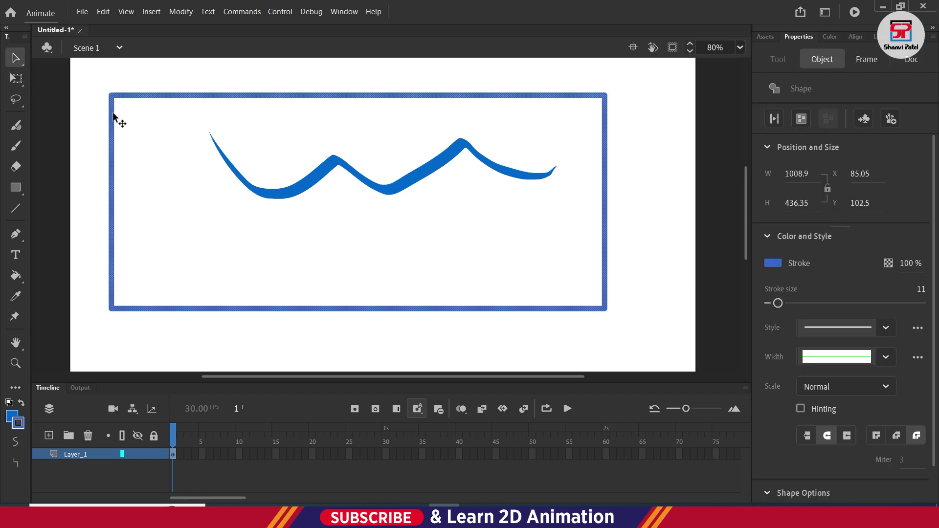
left_click(16, 125)
mouse_move(138, 92)
left_mouse_down()
mouse_move(74, 136)
mouse_move(323, 157)
mouse_move(324, 216)
left_mouse_up()
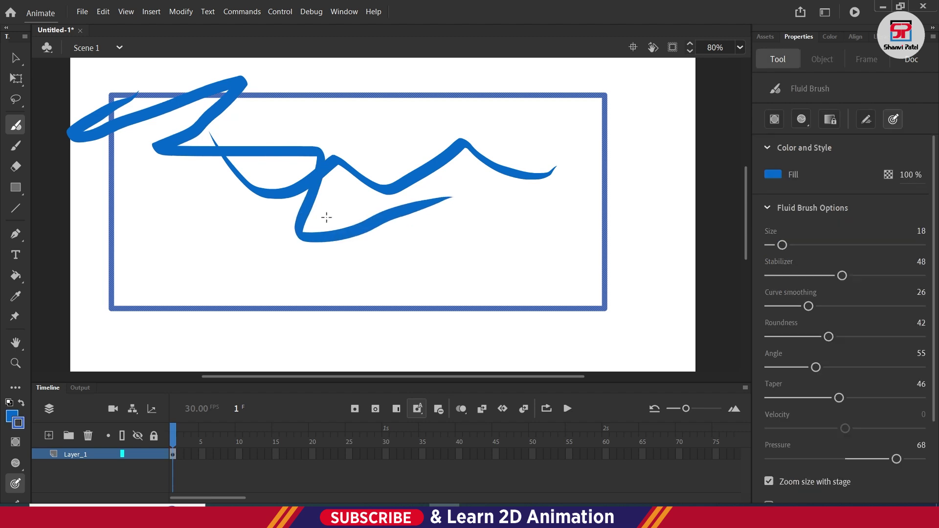
key("ctrl+z")
Try two more fills-only strokes extending past the rectangle's right side and undo each one
mouse_move(147, 212)
left_mouse_down()
mouse_move(436, 220)
mouse_move(648, 273)
mouse_move(689, 296)
left_mouse_up()
key("ctrl+z")
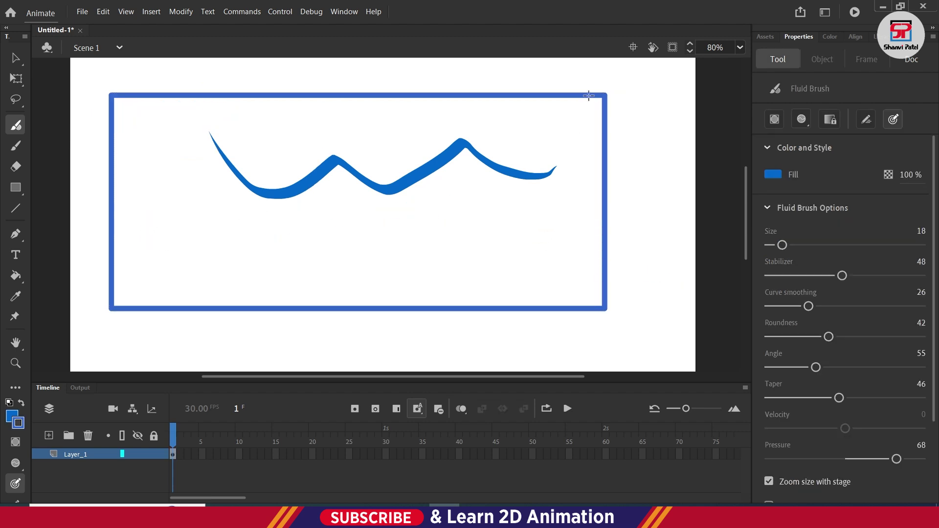
left_click_drag(594, 95, 637, 203)
key("ctrl+z")
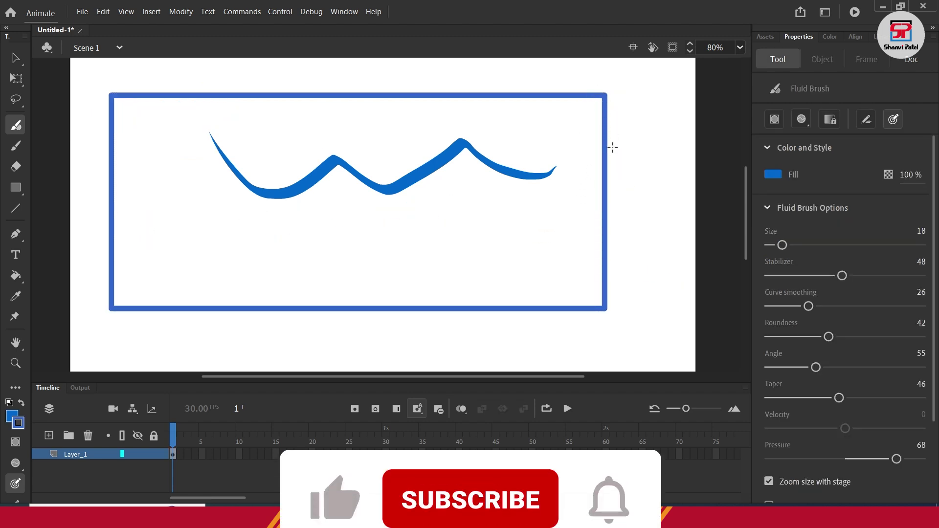
Switch the Fluid Brush to Paint Behind mode and paint three blue diagonal strokes across the zigzag and the rectangle's right edge
left_click(801, 119)
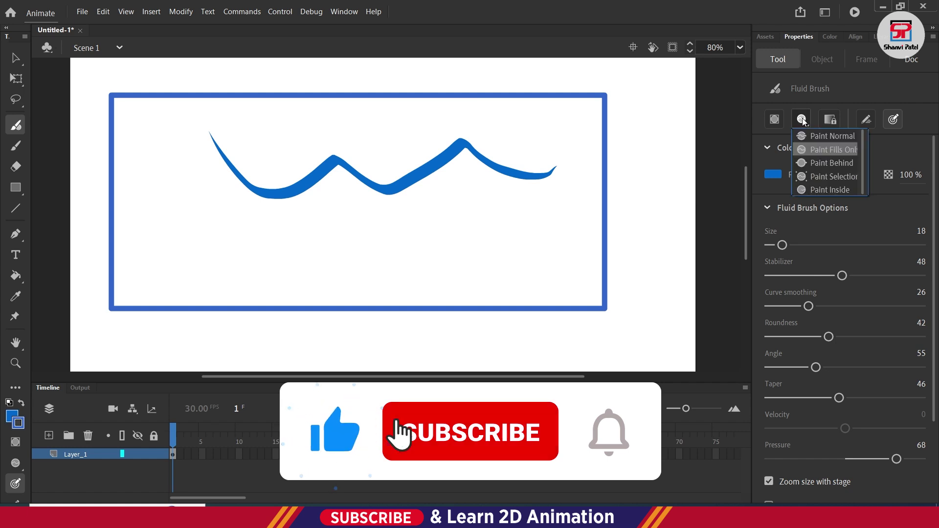
left_click(823, 168)
left_click_drag(637, 128, 357, 220)
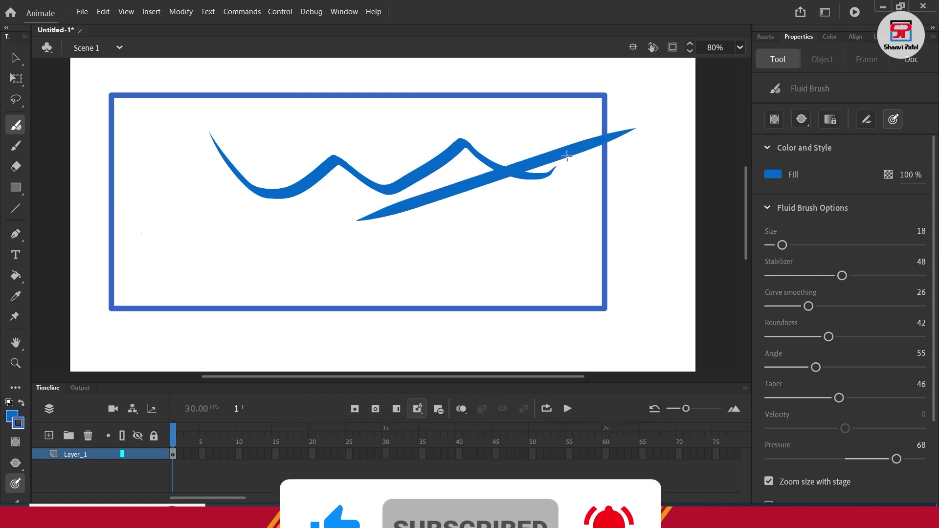
left_click_drag(647, 163, 474, 252)
left_click_drag(499, 122, 394, 243)
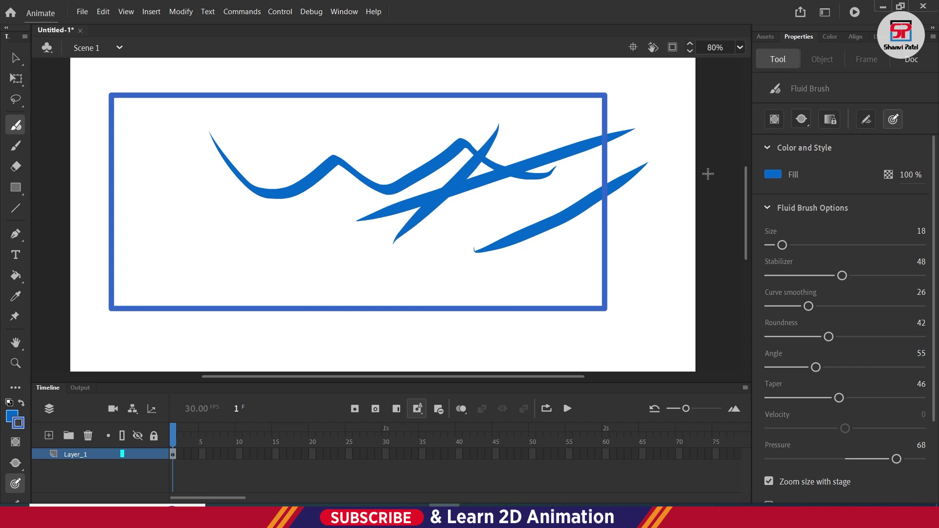
Change the brush fill to grey-teal and paint five slanted strokes behind the blue strokes inside the rectangle
left_click(777, 175)
left_click(728, 235)
left_click_drag(464, 116, 349, 208)
left_click_drag(370, 144, 270, 239)
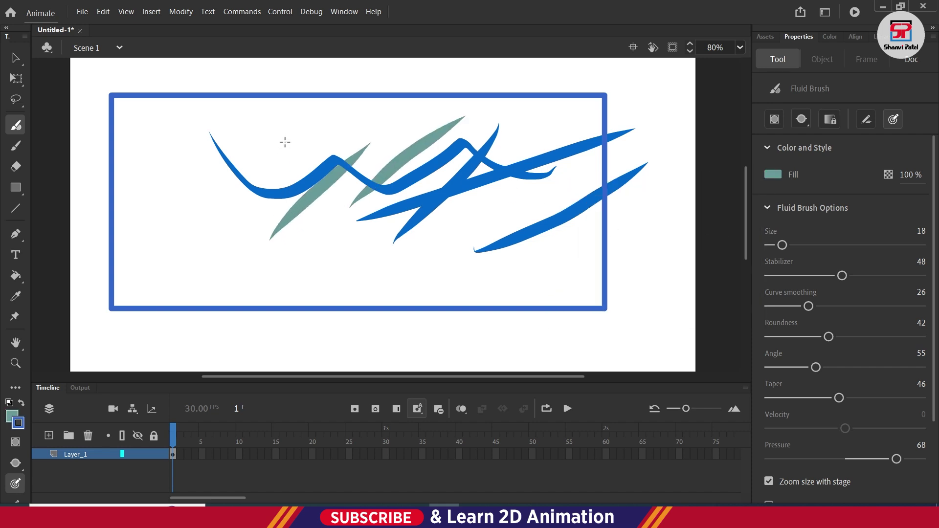
left_click_drag(288, 141, 234, 260)
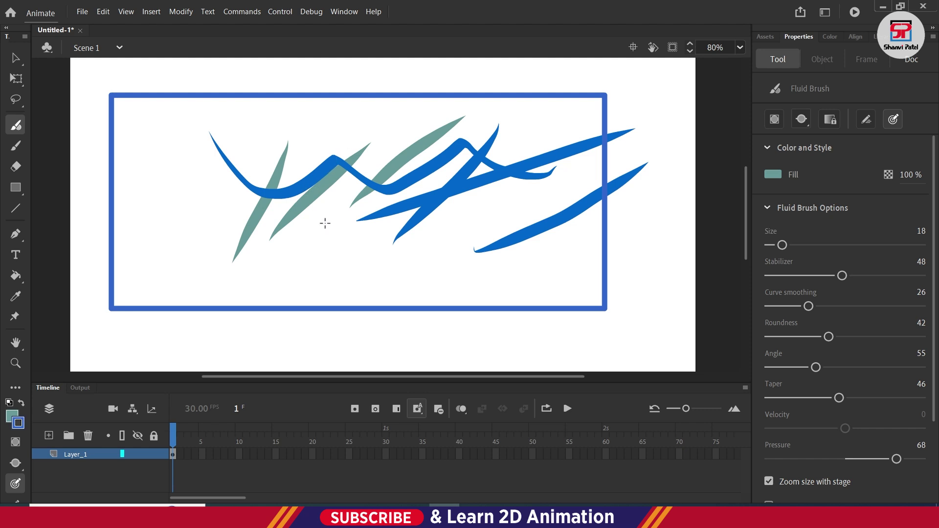
left_click_drag(442, 142, 411, 238)
left_click_drag(512, 135, 500, 235)
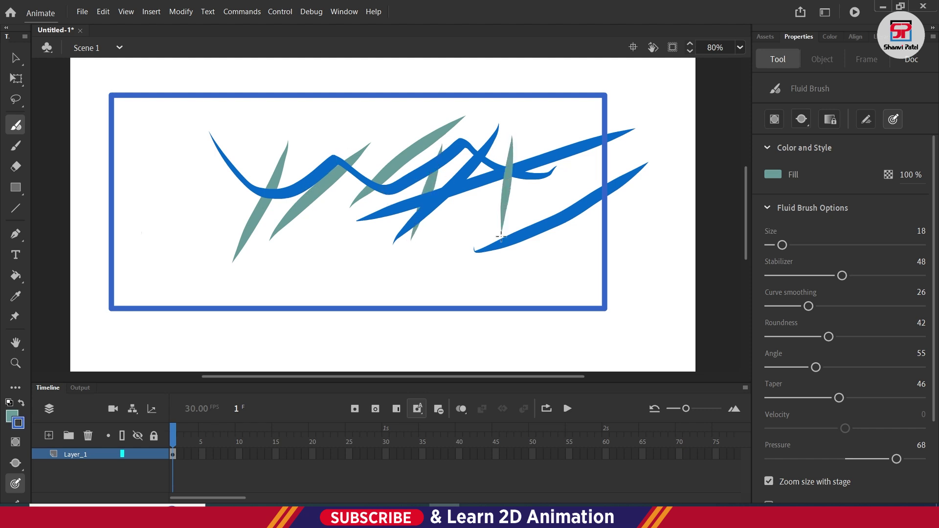
Switch the brush to Paint Selection mode and try steep strokes across the right part of the rectangle with nothing selected
left_click(808, 124)
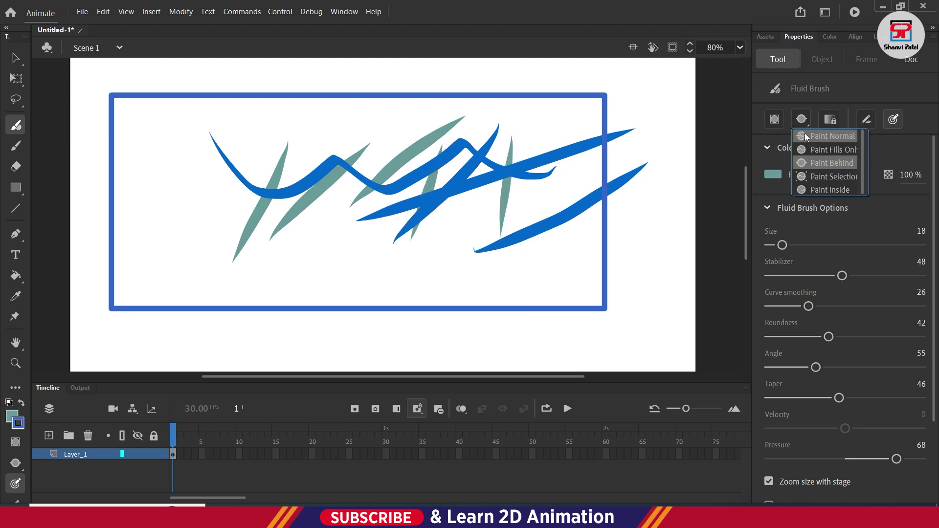
left_click(835, 177)
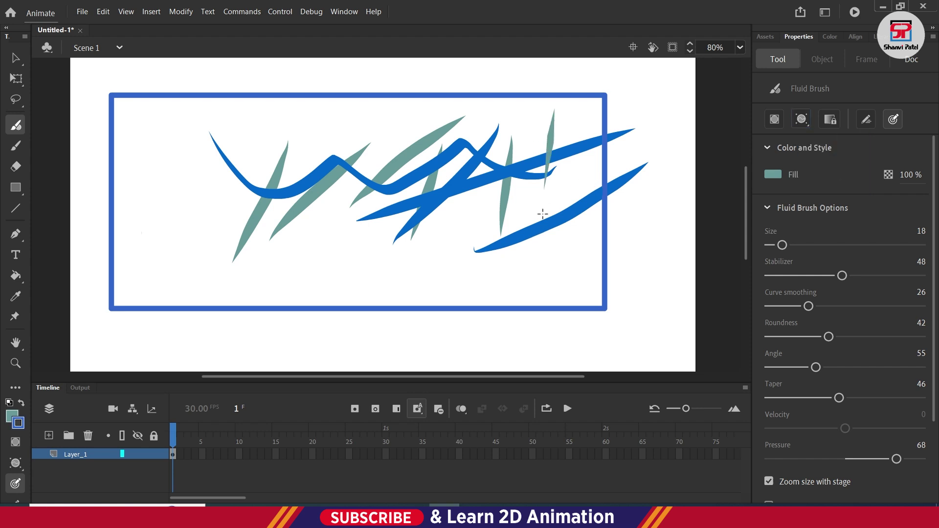
left_click_drag(575, 127, 562, 236)
left_click_drag(524, 124, 537, 311)
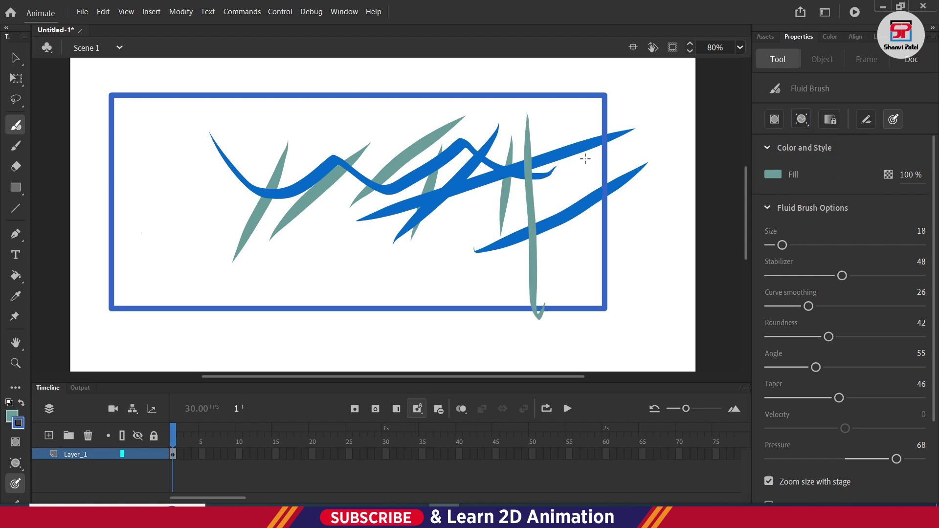
left_click_drag(618, 62, 548, 236)
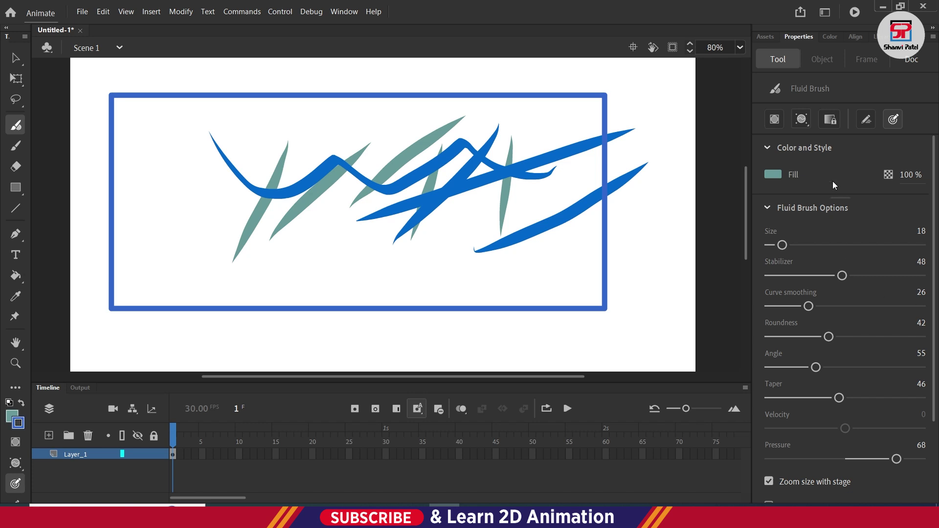
Switch the brush to Paint Inside mode and paint several long strokes crossing the rectangle, mostly starting outside its outline
left_click(800, 118)
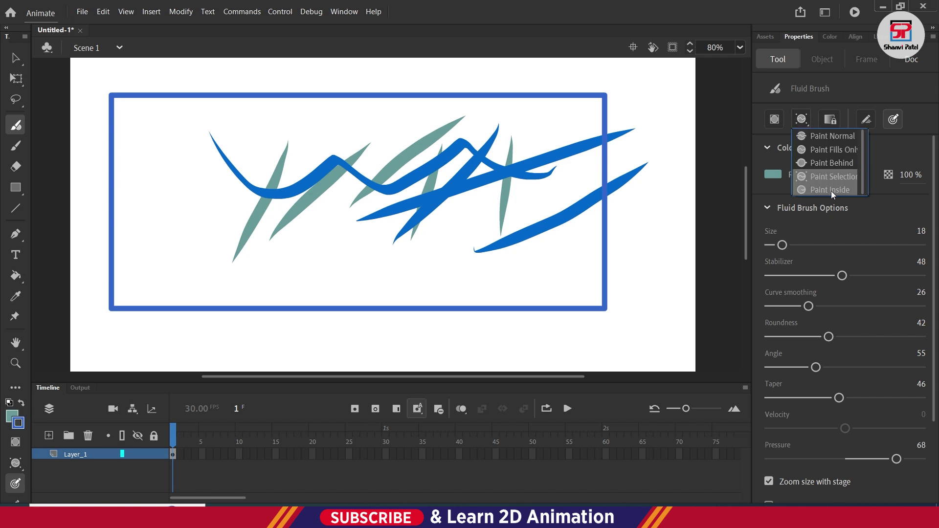
left_click(849, 192)
left_click_drag(651, 103, 607, 116)
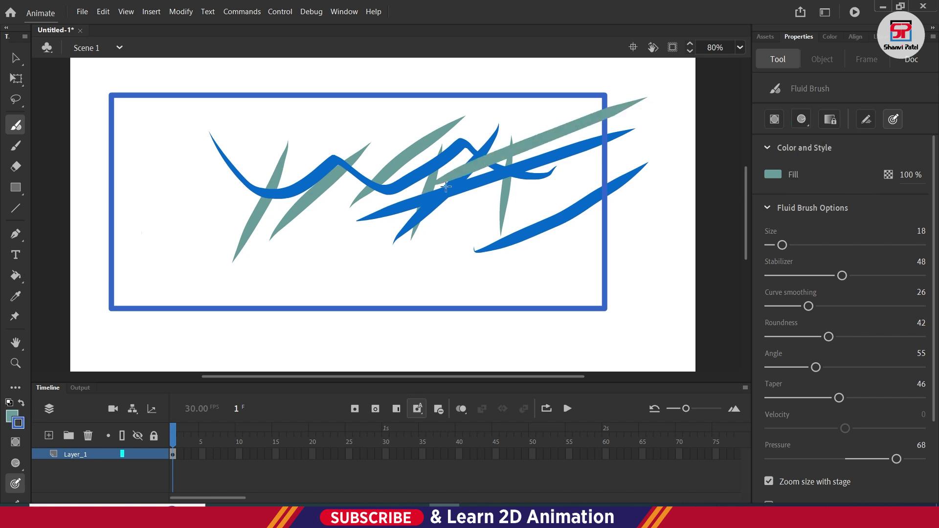
left_click_drag(634, 76, 401, 193)
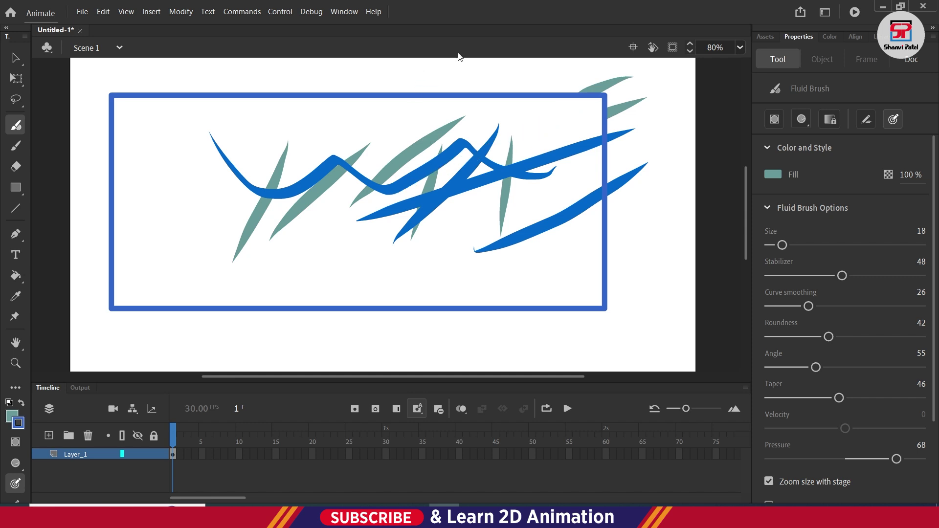
left_click_drag(193, 73, 292, 358)
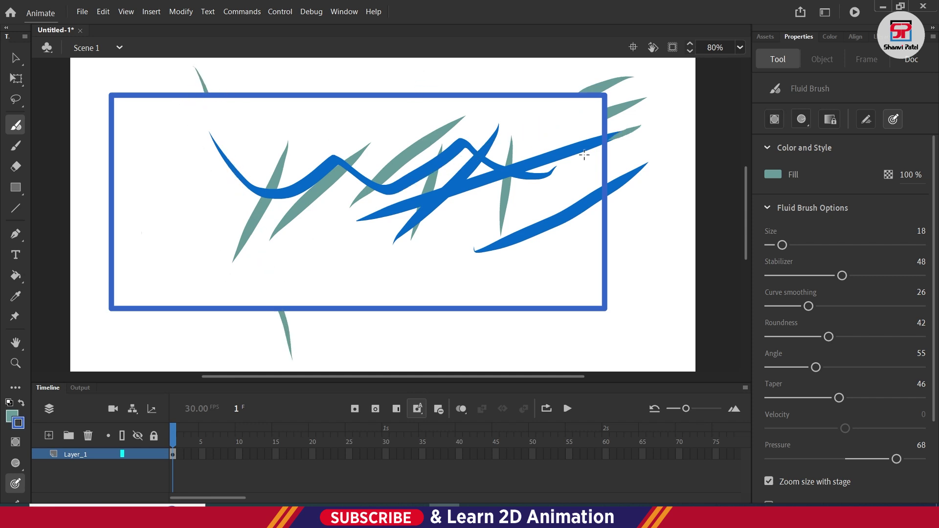
left_click_drag(584, 155, 273, 288)
left_click_drag(654, 224, 313, 374)
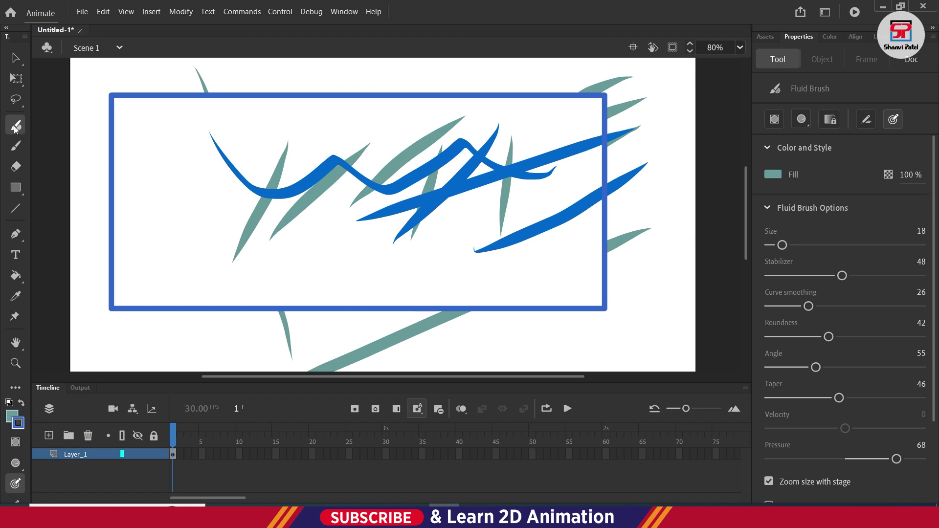
Select the rectangle and the brush strokes with the Free Transform tool and delete them
left_click(16, 78)
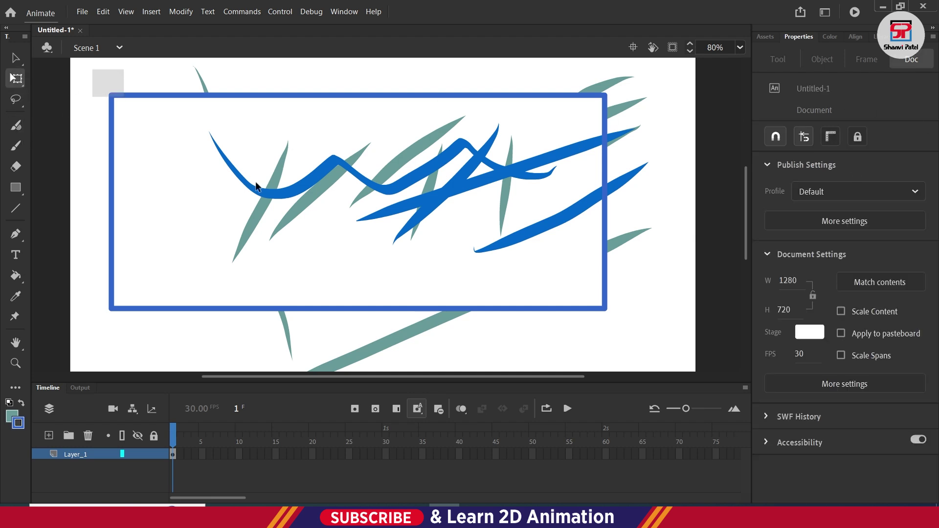
left_click_drag(93, 70, 705, 371)
key("Delete")
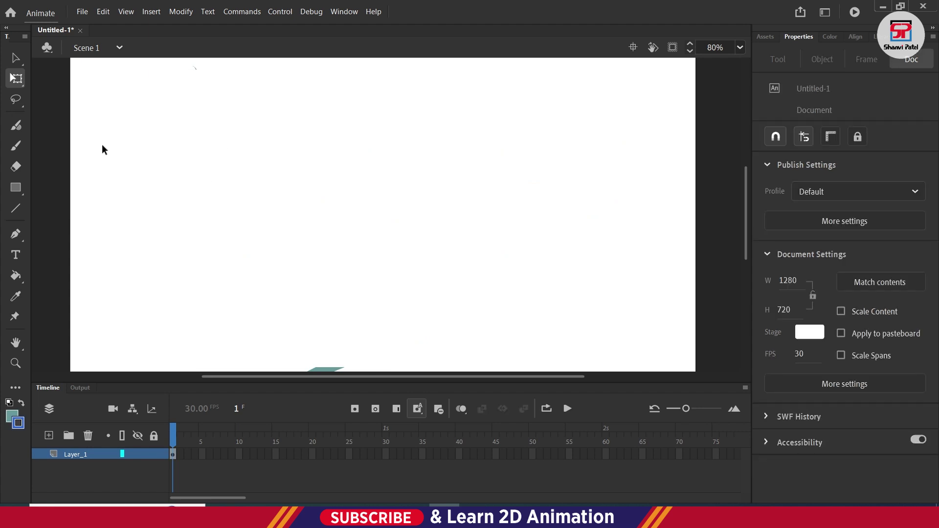
Activate the Classic Brush and paint two thin wavy strokes and one straight horizontal stroke at size 3
left_click(15, 148)
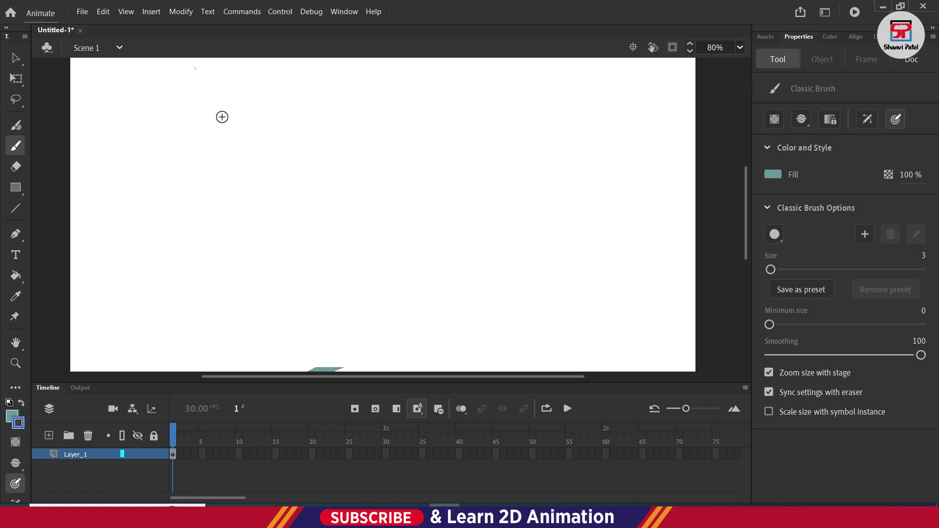
mouse_move(126, 98)
left_mouse_down()
mouse_move(206, 145)
mouse_move(366, 157)
mouse_move(453, 121)
left_mouse_up()
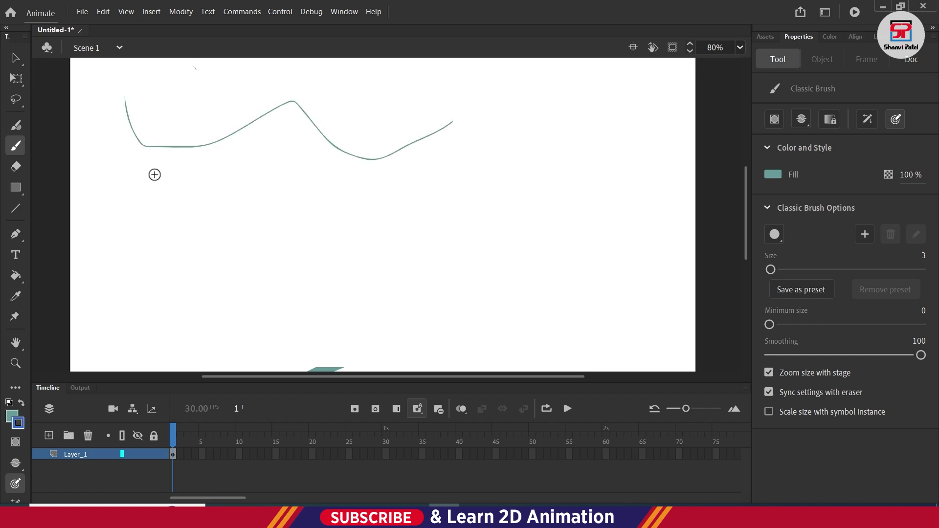
mouse_move(153, 174)
left_mouse_down()
mouse_move(277, 224)
mouse_move(459, 187)
left_mouse_up()
left_click_drag(113, 243, 264, 246)
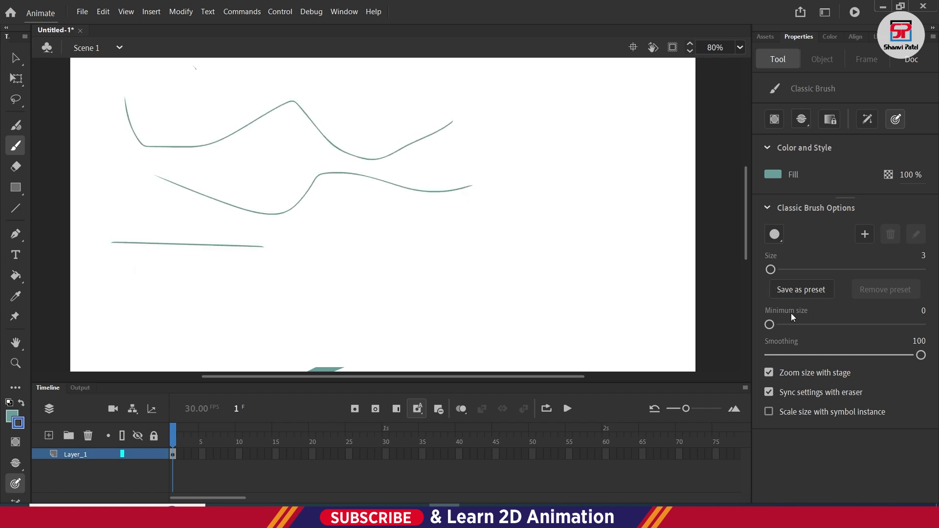
Set the Classic Brush size to 34 and paint a dot and several thick strokes across the stage
left_click_drag(771, 270, 794, 270)
left_click_drag(293, 249, 502, 228)
left_click(339, 288)
left_click_drag(434, 128, 577, 197)
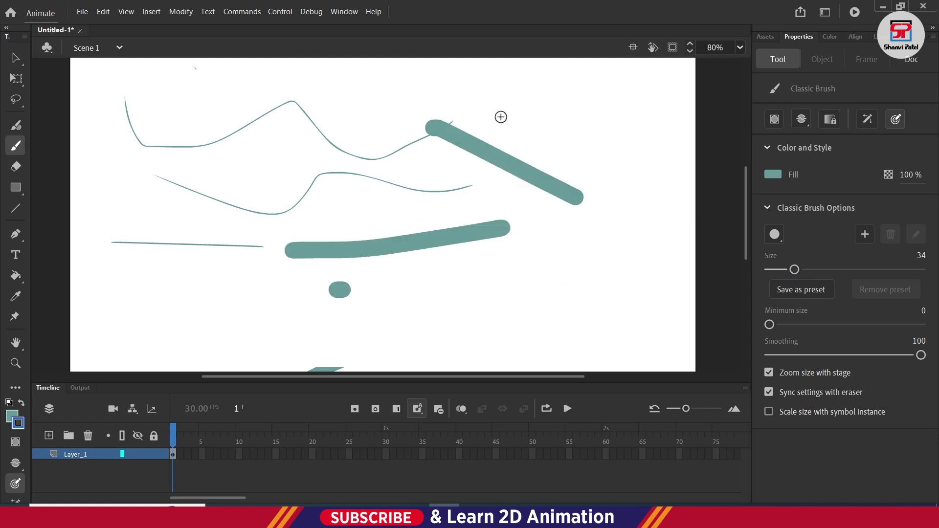
left_click_drag(497, 100, 637, 163)
left_click_drag(342, 94, 483, 82)
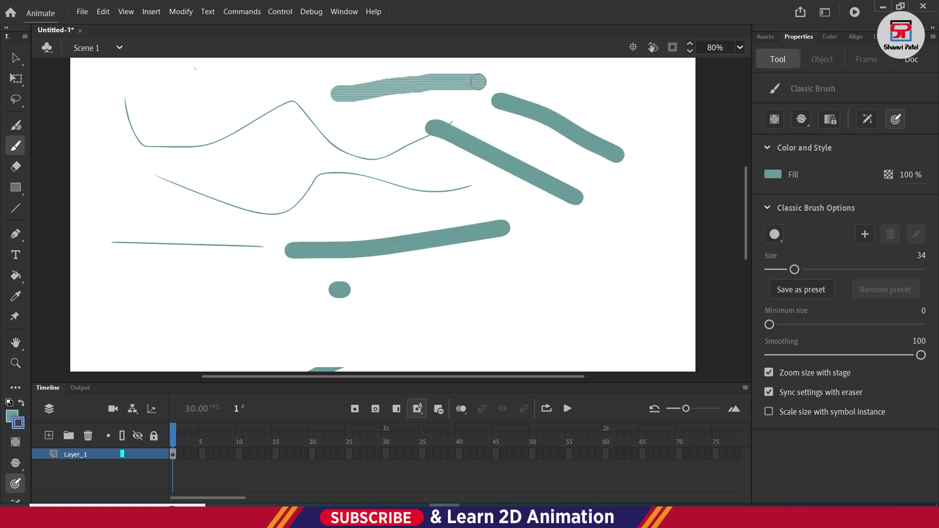
left_click_drag(166, 85, 234, 85)
left_click_drag(256, 160, 303, 154)
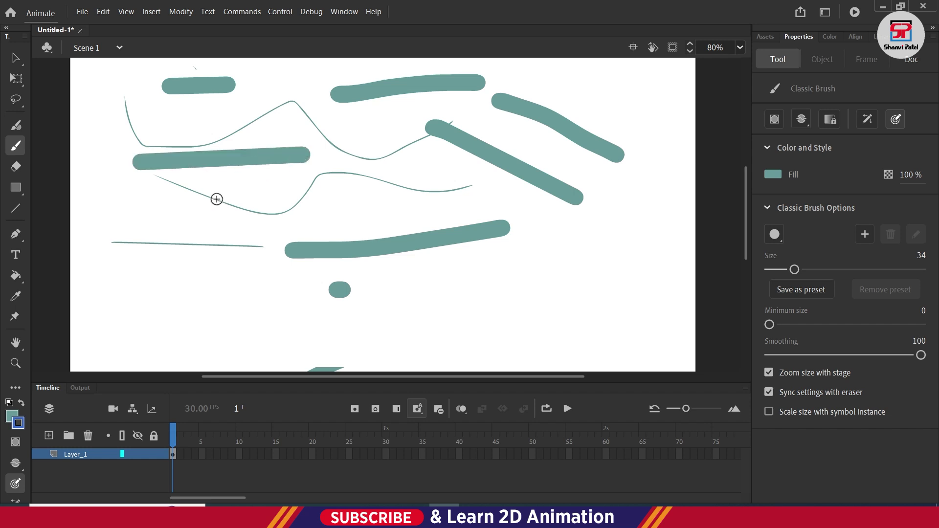
left_click_drag(157, 228, 317, 210)
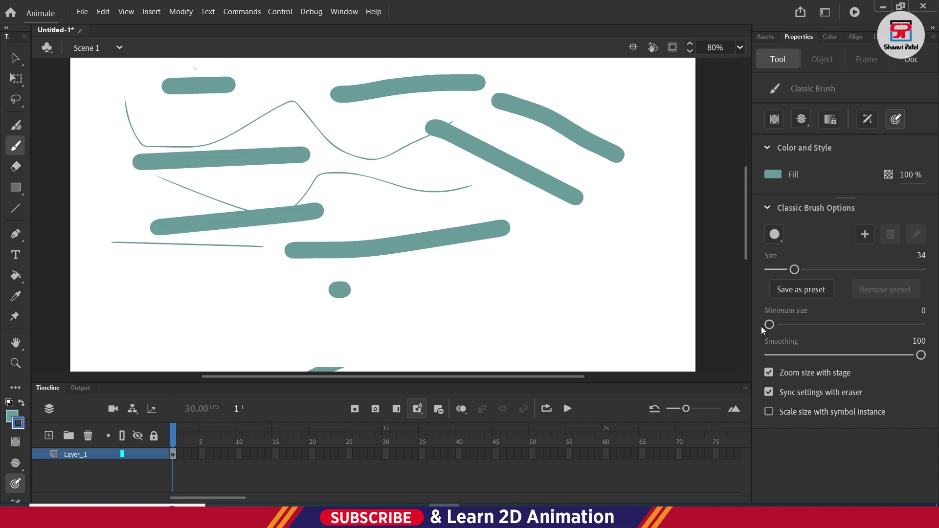
Set the brush's minimum size to 4 and paint three short thick strokes in the stage's right half
left_click_drag(769, 325, 786, 325)
left_click_drag(579, 276, 442, 301)
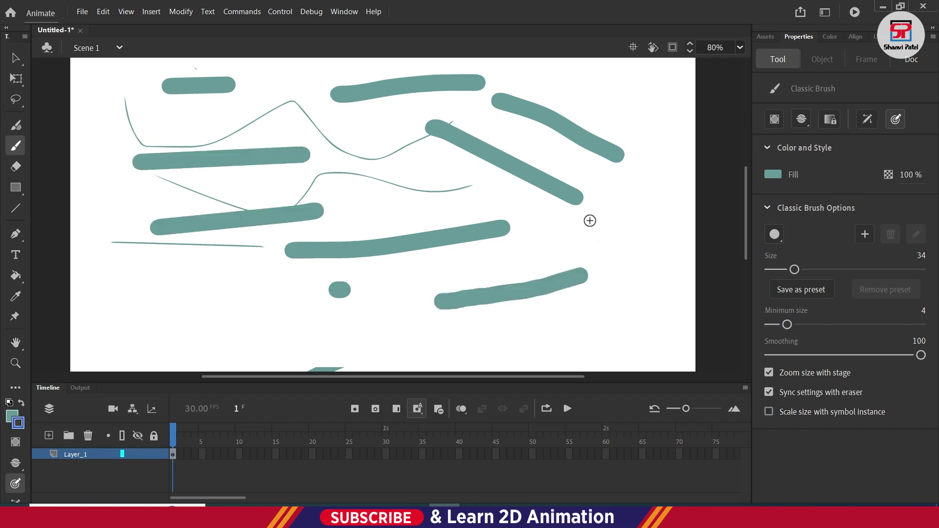
left_click_drag(607, 210, 625, 267)
left_click_drag(659, 158, 674, 210)
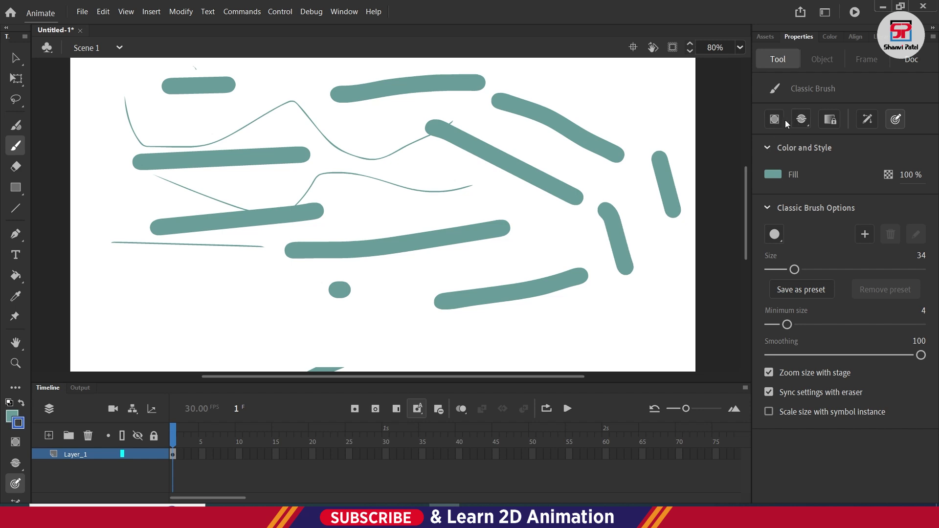
Change the fill to bright turquoise and paint two diagonal strokes and a dot over the grey-teal ones
left_click(772, 174)
left_click(645, 229)
left_click_drag(388, 168, 489, 233)
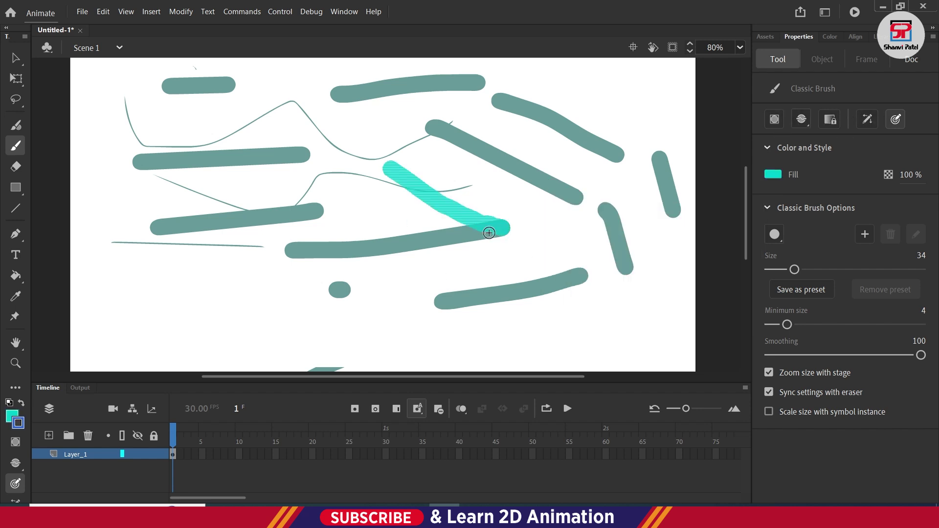
left_click_drag(307, 228, 430, 273)
left_click(267, 233)
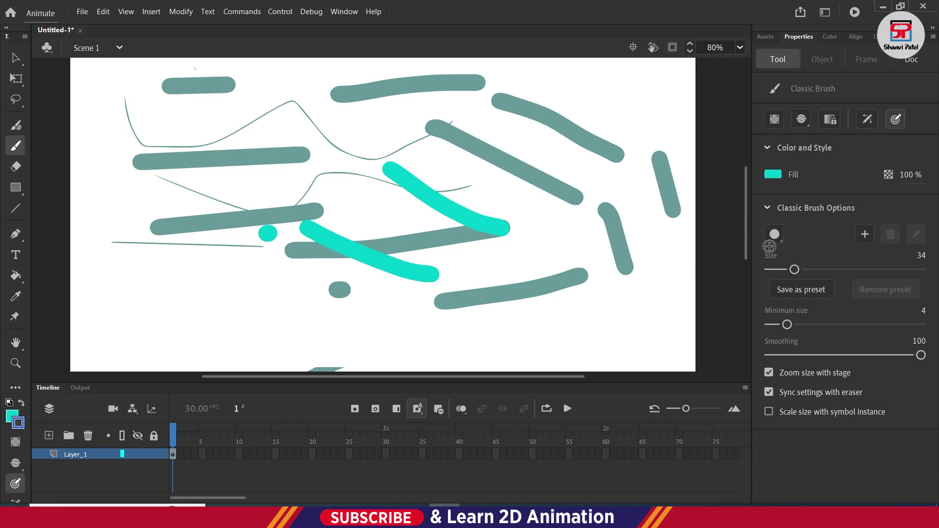
Switch the Classic Brush to the narrow vertical ellipse shape and paint two diagonal strokes and one long wavy stroke across the lower stage
left_click(773, 236)
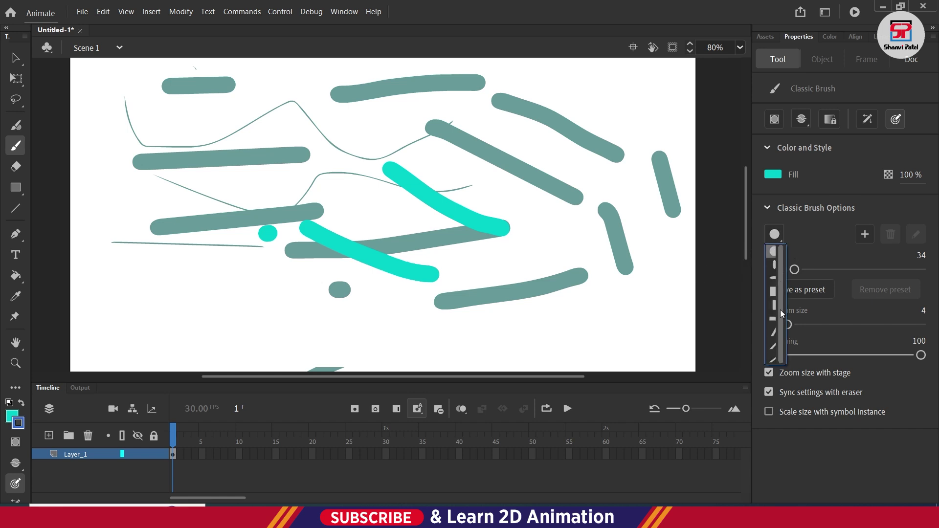
left_click(771, 269)
left_click_drag(567, 234, 658, 314)
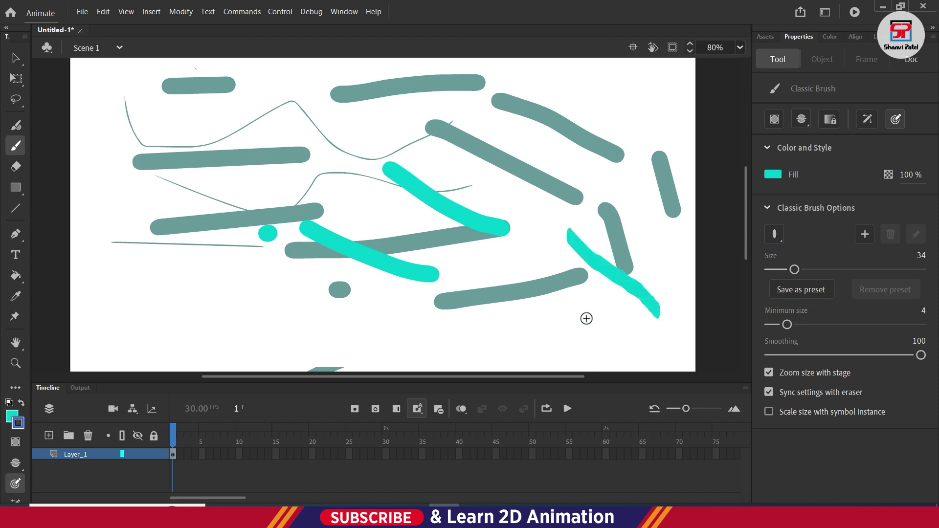
left_click(449, 321)
left_click_drag(542, 319, 567, 233)
mouse_move(142, 271)
left_mouse_down()
mouse_move(328, 313)
mouse_move(628, 292)
left_mouse_up()
Switch the brush to the square shape and paint two strokes across the existing ones plus a single square dab in the upper stage
left_click(774, 236)
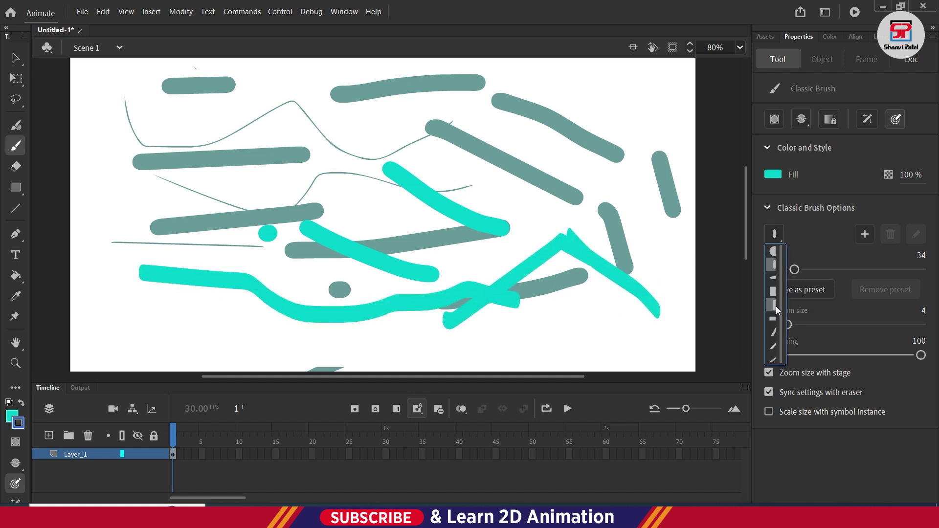
left_click(768, 292)
mouse_move(387, 207)
left_mouse_down()
mouse_move(597, 244)
mouse_move(607, 282)
left_mouse_up()
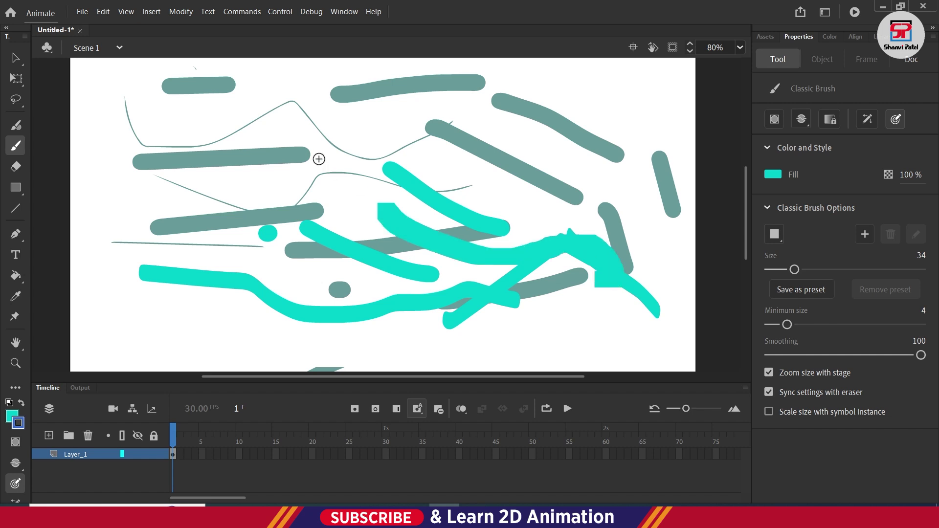
left_click(297, 148)
left_click_drag(437, 160, 474, 172)
left_click(264, 121)
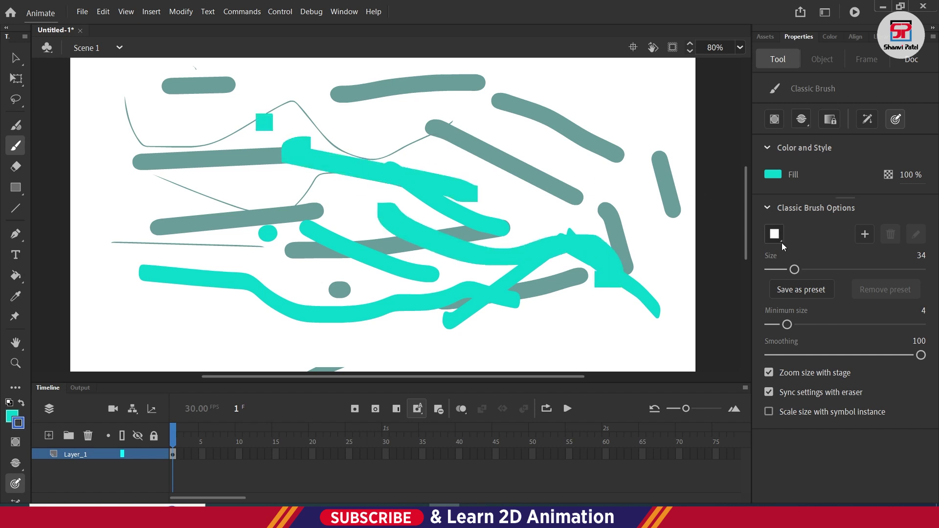
Switch the brush to the thick slanted shape and paint a wavy stroke, a short dab and a large looping stroke
left_click(774, 234)
left_click(772, 334)
left_click_drag(155, 318, 482, 345)
mouse_move(554, 336)
left_mouse_down()
mouse_move(645, 337)
mouse_move(687, 230)
mouse_move(443, 191)
mouse_move(479, 117)
mouse_move(636, 194)
left_mouse_up()
Delete all the artwork on the stage and paint one long winding ribbon-like stroke with the slanted brush
key("ctrl+a")
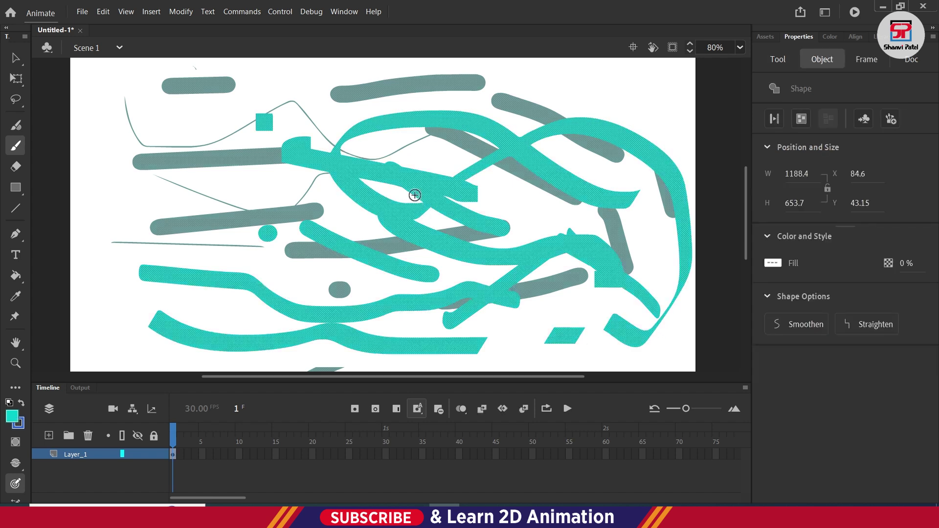
key("Delete")
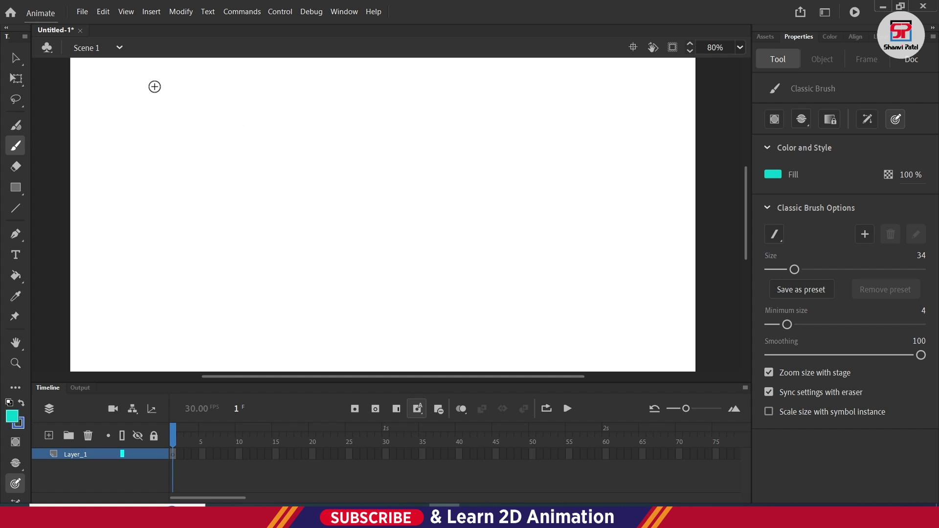
mouse_move(155, 87)
left_mouse_down()
mouse_move(250, 146)
mouse_move(449, 116)
mouse_move(356, 196)
mouse_move(467, 249)
mouse_move(595, 264)
mouse_move(479, 327)
mouse_move(573, 322)
left_mouse_up()
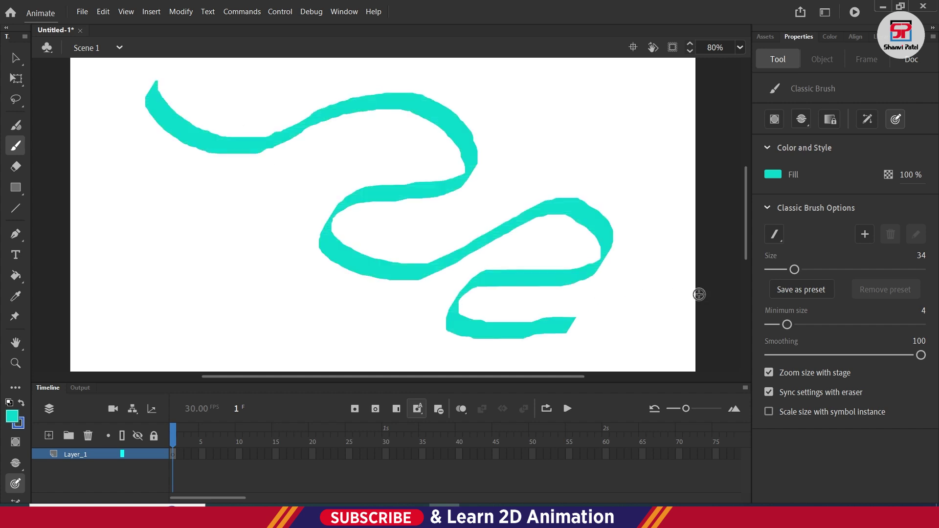
Set the slanted brush's size to 46 and paint four thicker strokes around the winding one
mouse_move(793, 268)
left_mouse_down()
mouse_move(810, 269)
mouse_move(802, 270)
left_mouse_up()
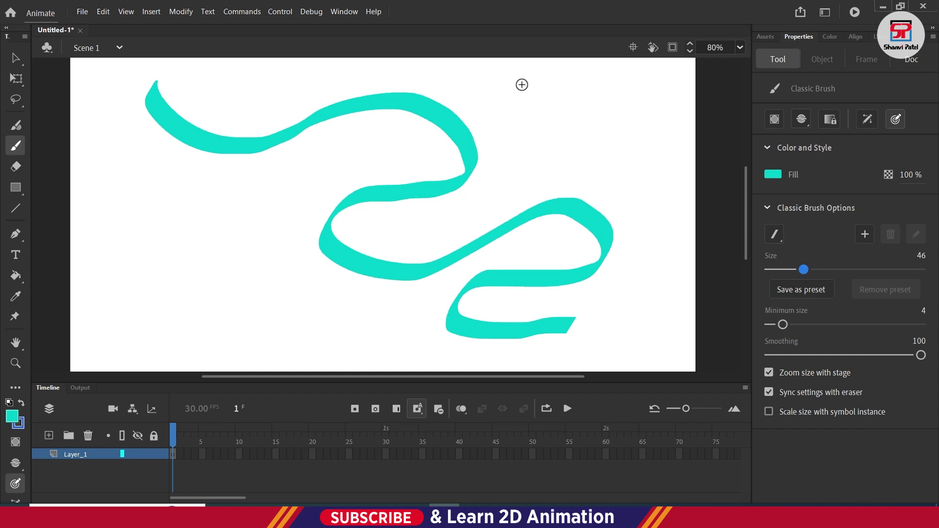
mouse_move(531, 60)
left_mouse_down()
mouse_move(569, 149)
mouse_move(690, 205)
mouse_move(694, 196)
left_mouse_up()
mouse_move(83, 177)
left_mouse_down()
mouse_move(362, 235)
mouse_move(379, 228)
left_mouse_up()
mouse_move(95, 72)
left_mouse_down()
mouse_move(262, 157)
mouse_move(459, 180)
mouse_move(463, 171)
left_mouse_up()
mouse_move(62, 270)
left_mouse_down()
mouse_move(329, 310)
mouse_move(372, 303)
left_mouse_up()
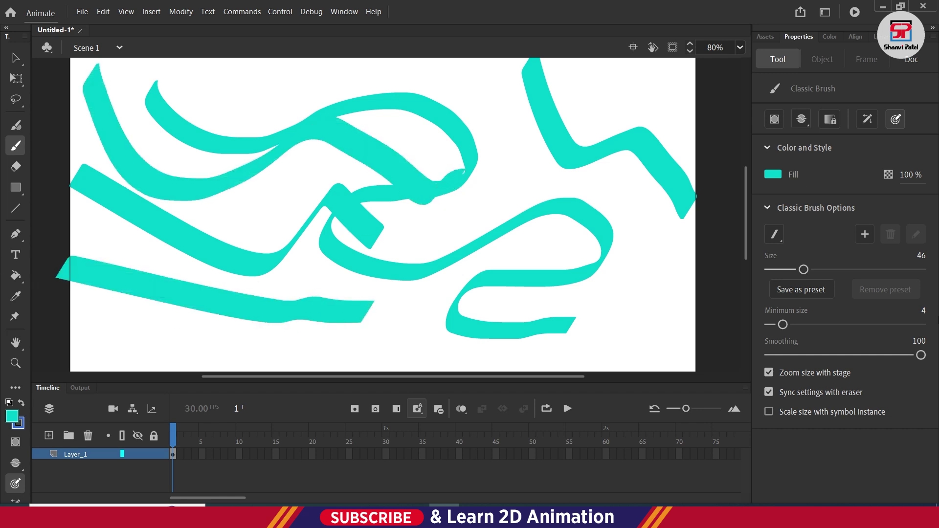
Select the painted strokes across the visible stage with the Free Transform tool and delete them
left_click(16, 78)
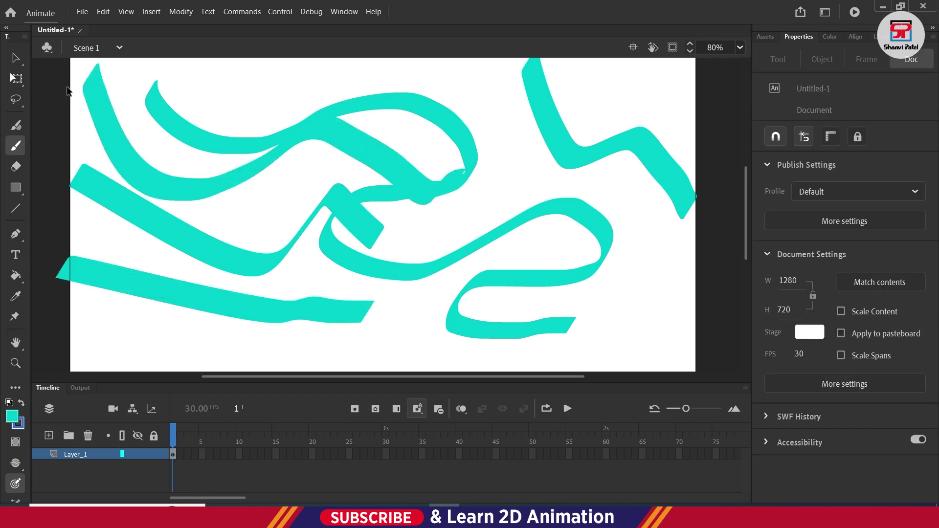
left_click_drag(51, 64, 738, 369)
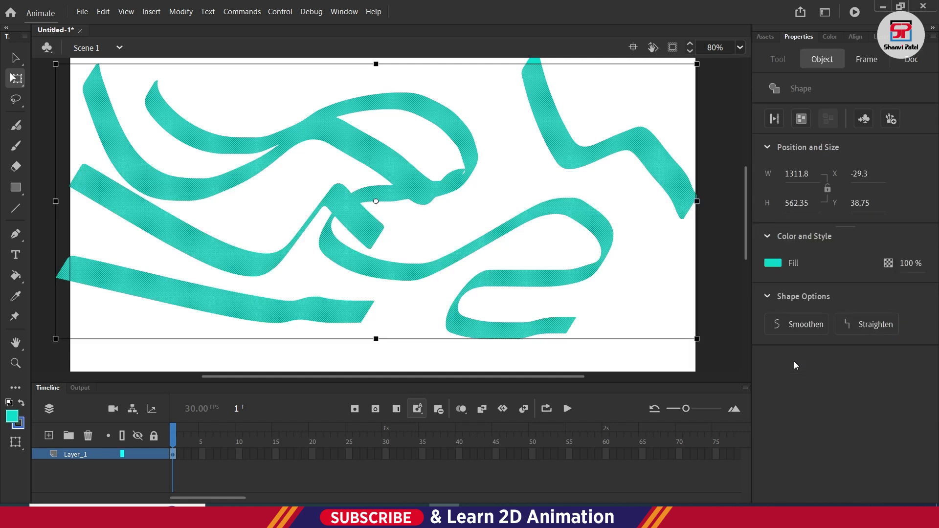
key("Delete")
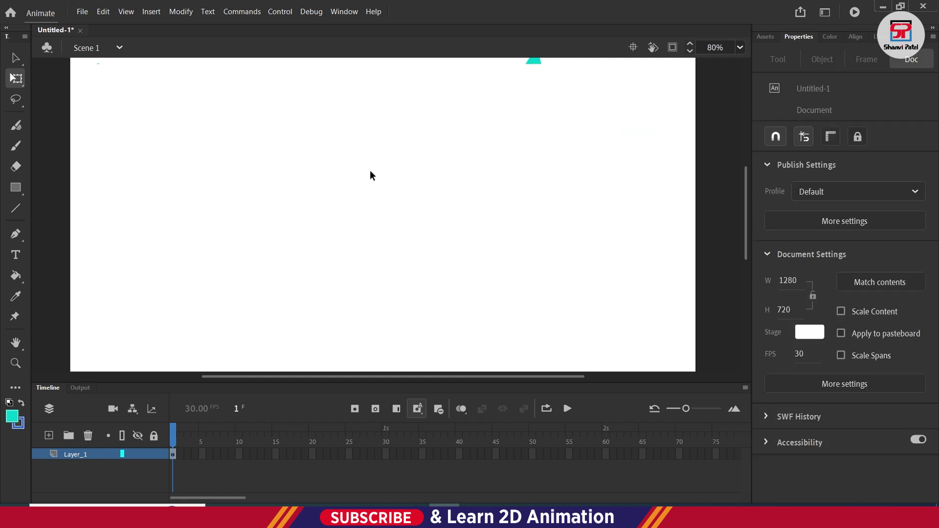